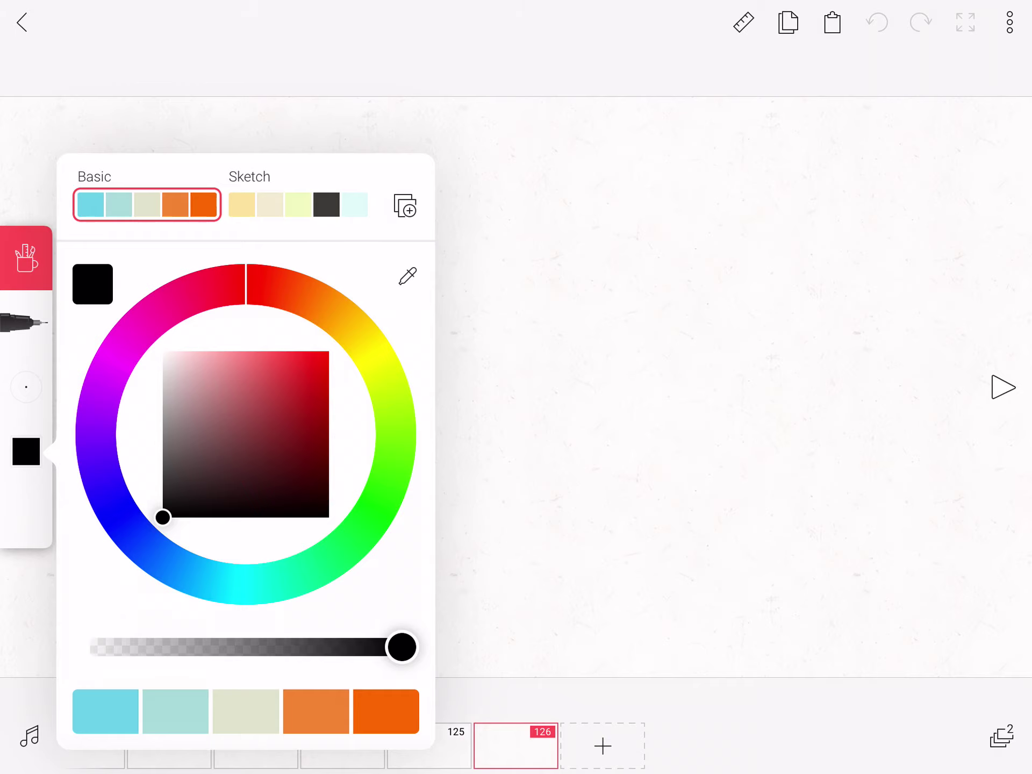
- Set the pen colour to a fully saturated pure blue
{"action": "left_click", "coordinate": [113, 504]}
{"action": "left_click", "coordinate": [329, 352]}
{"action": "key", "text": "Escape"}
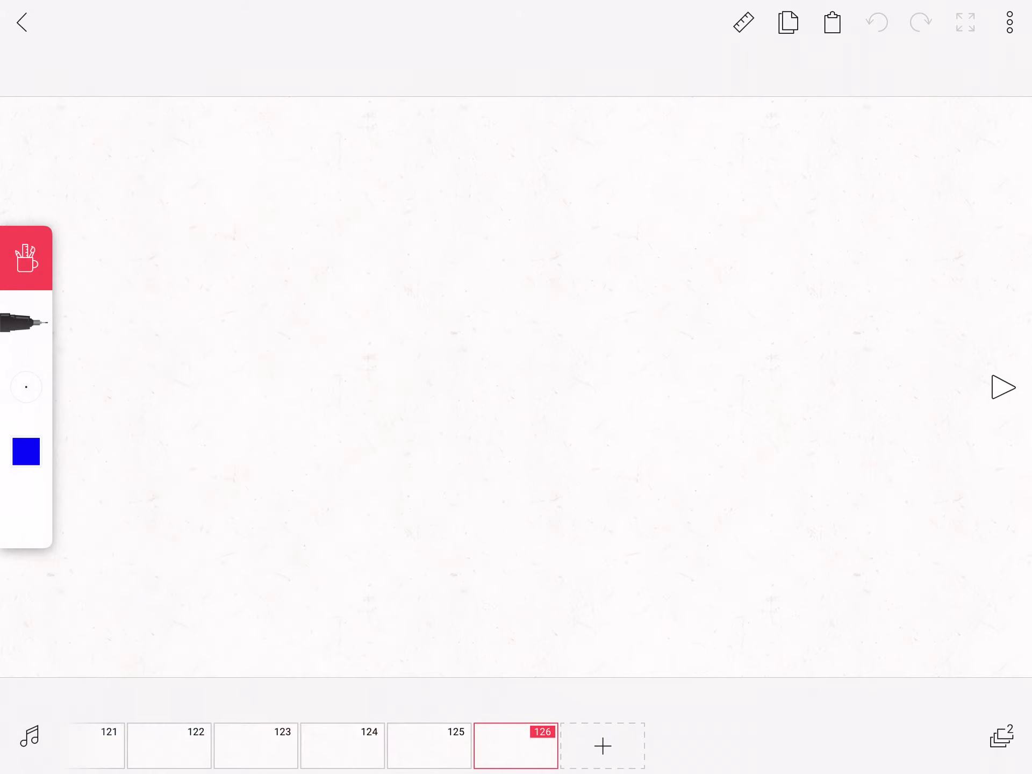
{"action": "scroll", "coordinate": [516, 387], "scroll_direction": "up", "scroll_amount": 2}
- Draw a blue test curve, erase it, and return to the blue pen
{"action": "left_click_drag", "start_coordinate": [323, 388], "coordinate": [527, 414]}
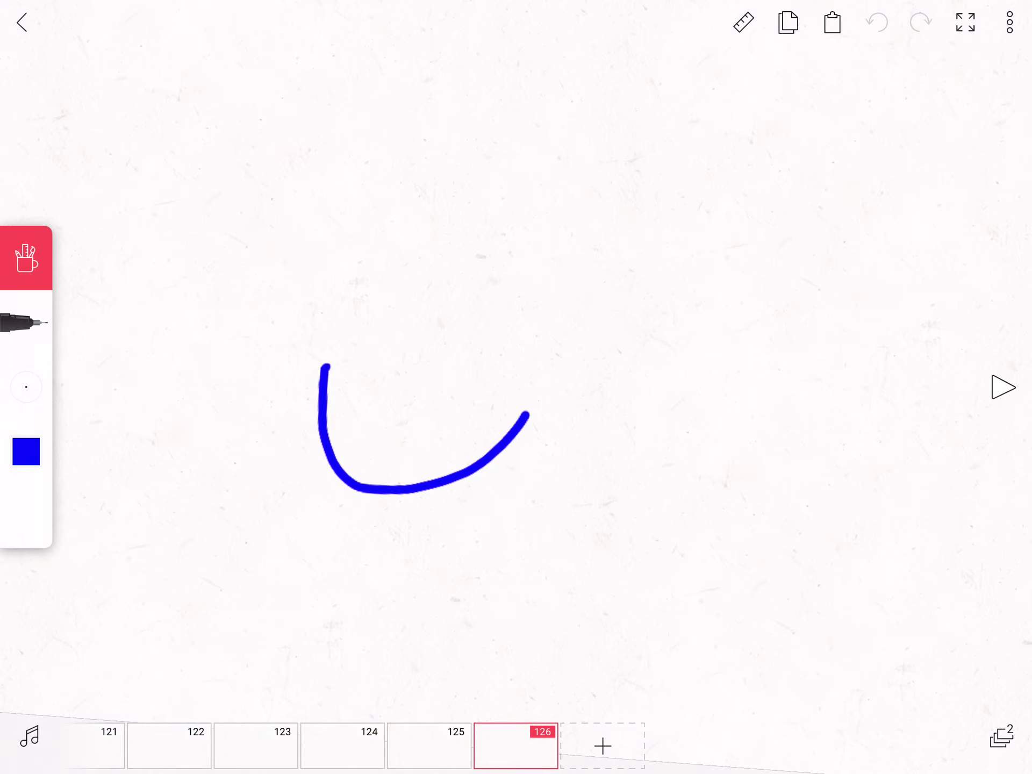
{"action": "left_click", "coordinate": [26, 257]}
{"action": "left_click", "coordinate": [26, 322]}
{"action": "mouse_move", "coordinate": [527, 344]}
{"action": "left_mouse_down"}
{"action": "mouse_move", "coordinate": [449, 452]}
{"action": "mouse_move", "coordinate": [322, 355]}
{"action": "left_mouse_up"}
{"action": "left_click", "coordinate": [26, 386]}
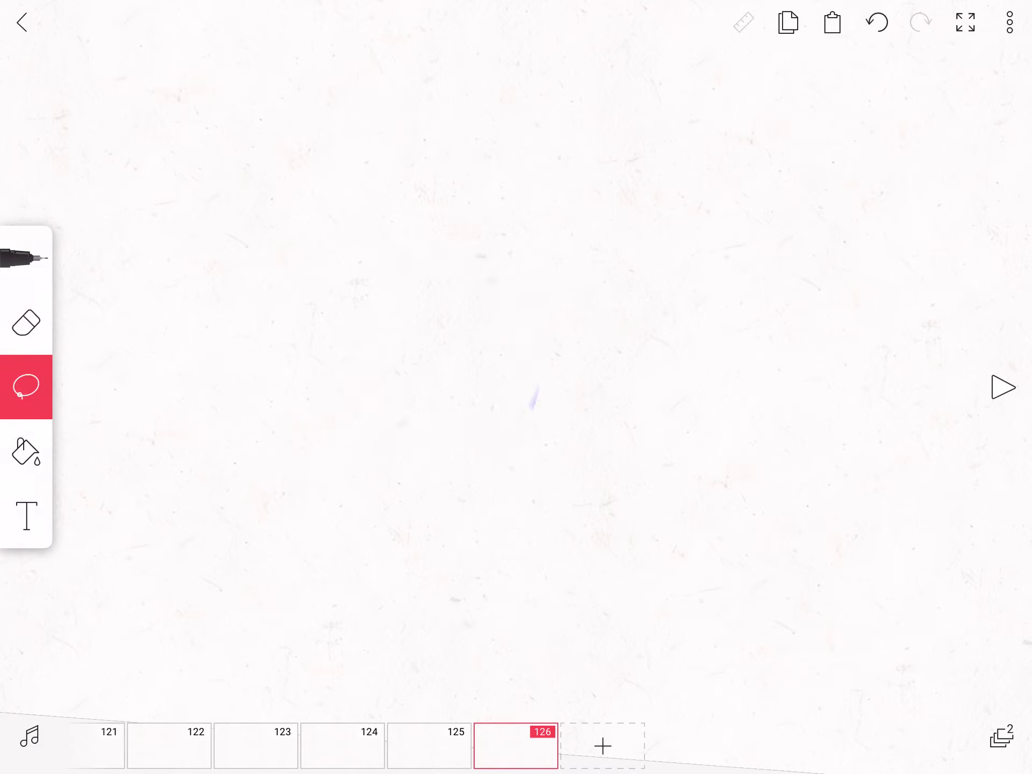
{"action": "left_click", "coordinate": [26, 258]}
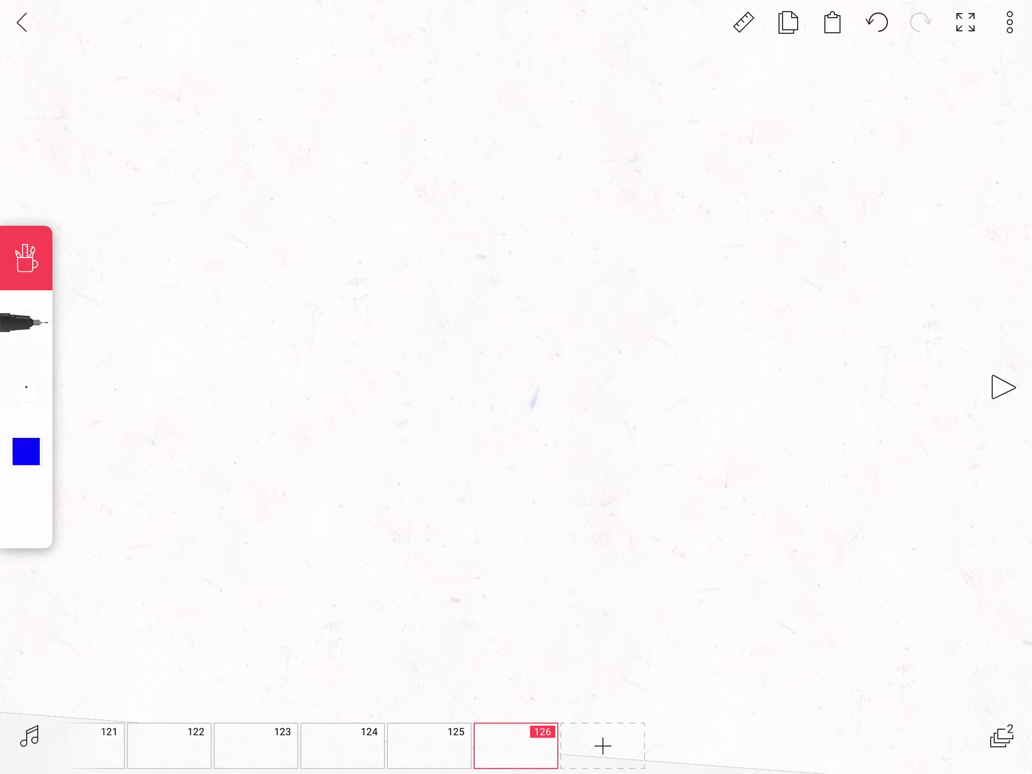
- Turn on the circle ruler, shrink it around the centre, and trace a blue ring
{"action": "left_click", "coordinate": [743, 22]}
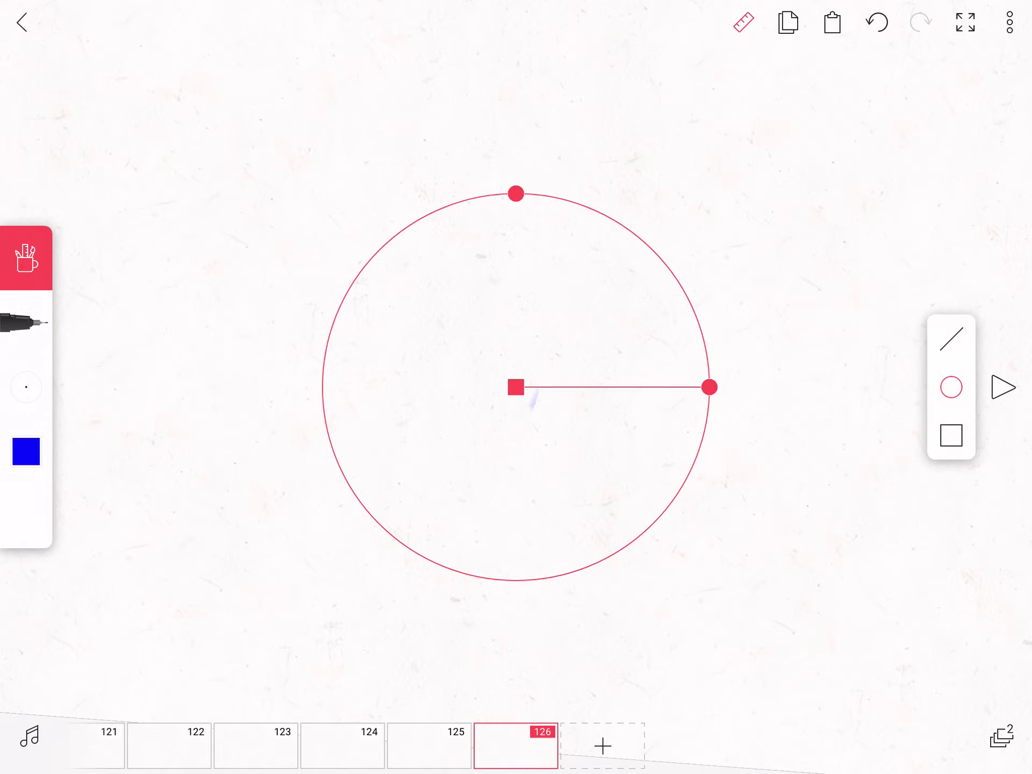
{"action": "left_click_drag", "start_coordinate": [516, 194], "coordinate": [522, 318]}
{"action": "left_click_drag", "start_coordinate": [707, 410], "coordinate": [587, 392]}
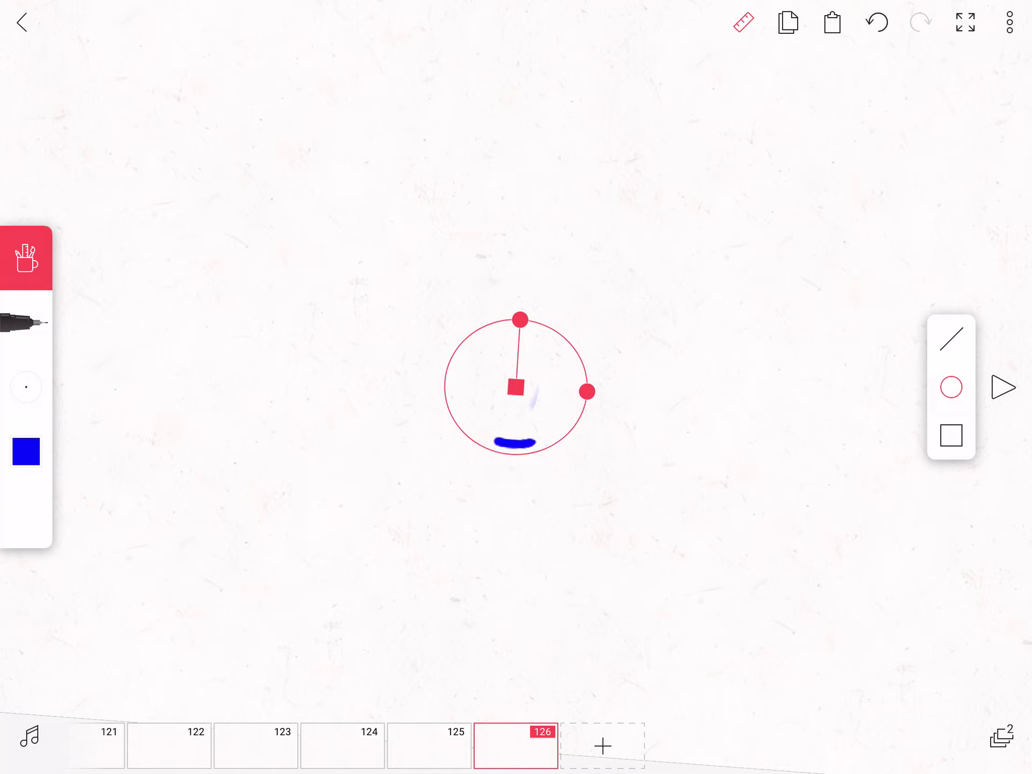
{"action": "left_click_drag", "start_coordinate": [496, 442], "coordinate": [538, 442]}
- Trace a purple arc and a magenta-pink ring inside the blue one
{"action": "left_click", "coordinate": [26, 451]}
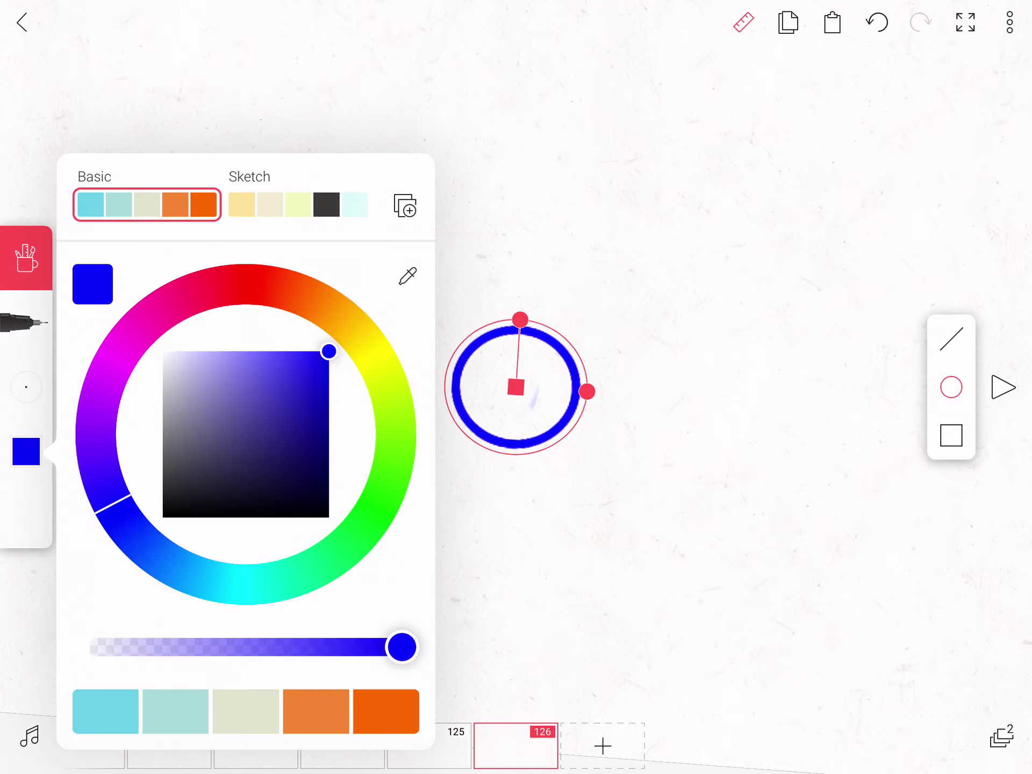
{"action": "left_click", "coordinate": [96, 415]}
{"action": "left_click", "coordinate": [699, 430]}
{"action": "left_click_drag", "start_coordinate": [511, 431], "coordinate": [551, 417]}
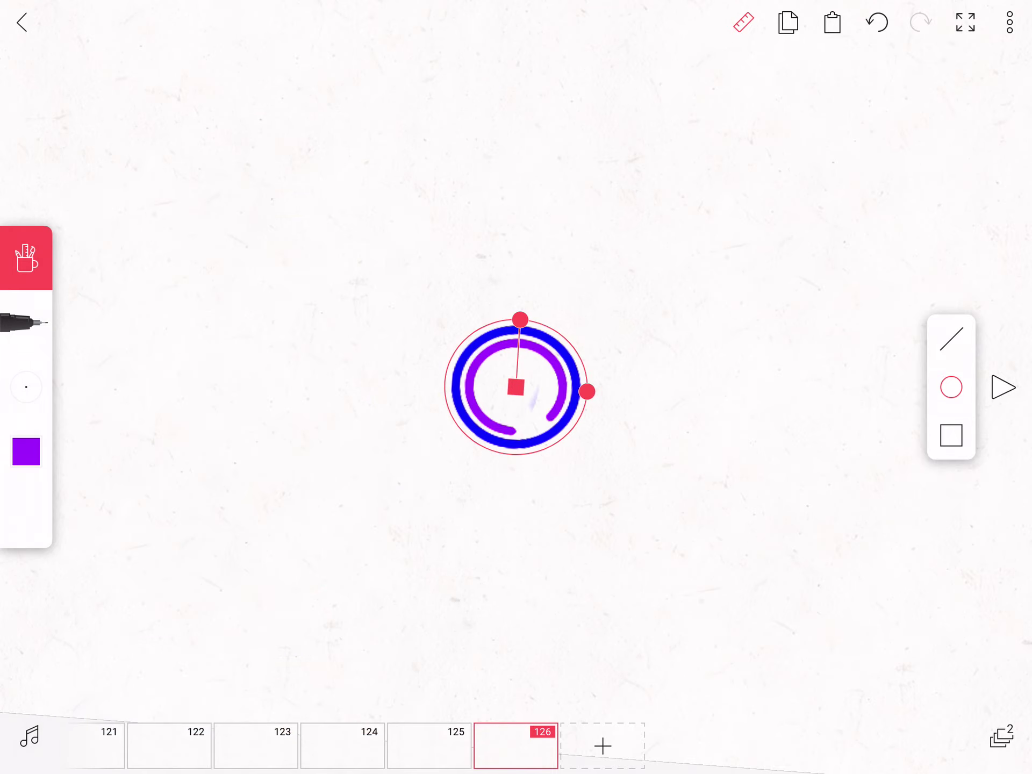
{"action": "left_click", "coordinate": [25, 452]}
{"action": "left_click", "coordinate": [173, 295]}
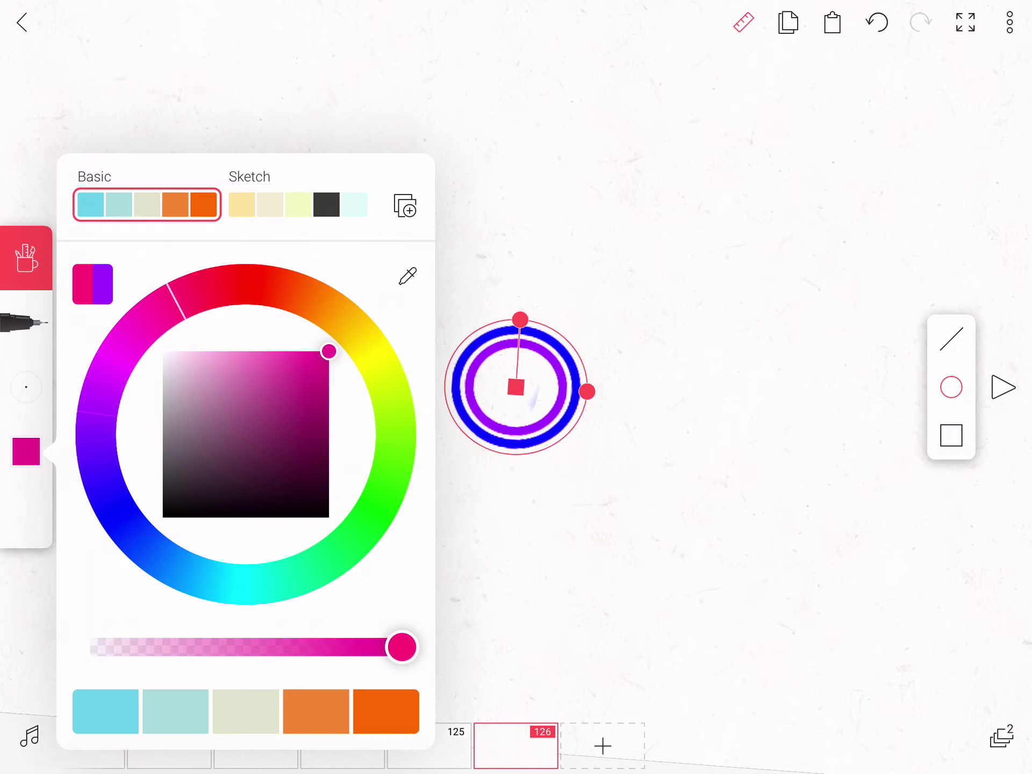
{"action": "left_click", "coordinate": [699, 430]}
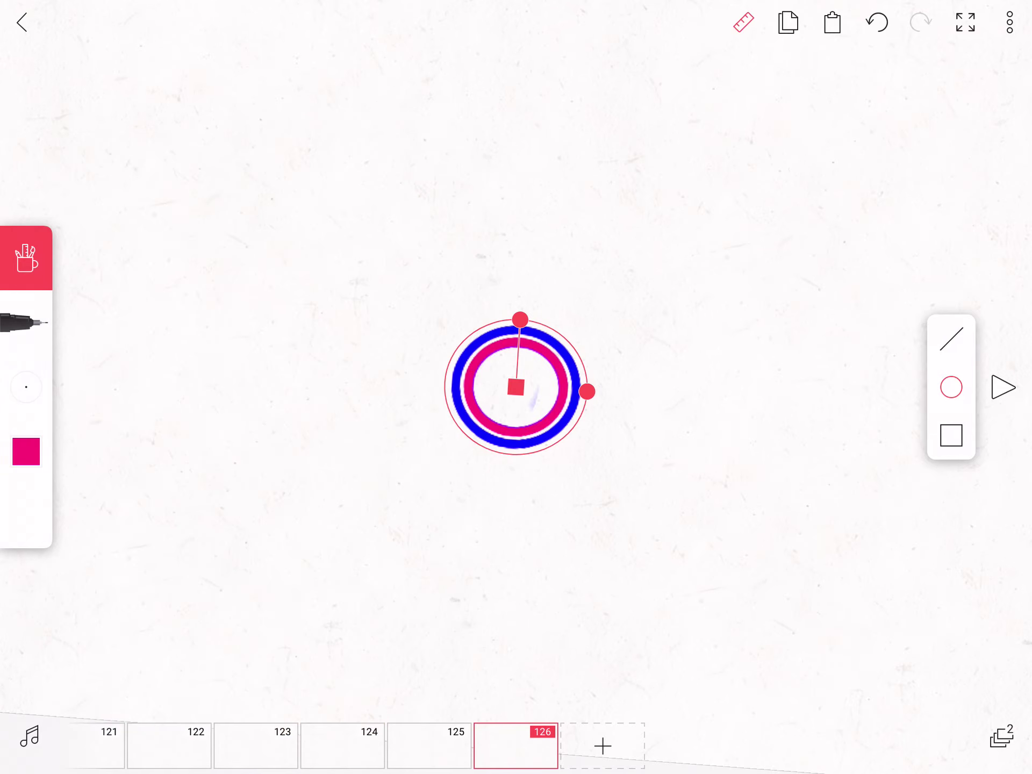
{"action": "left_click_drag", "start_coordinate": [516, 442], "coordinate": [544, 337]}
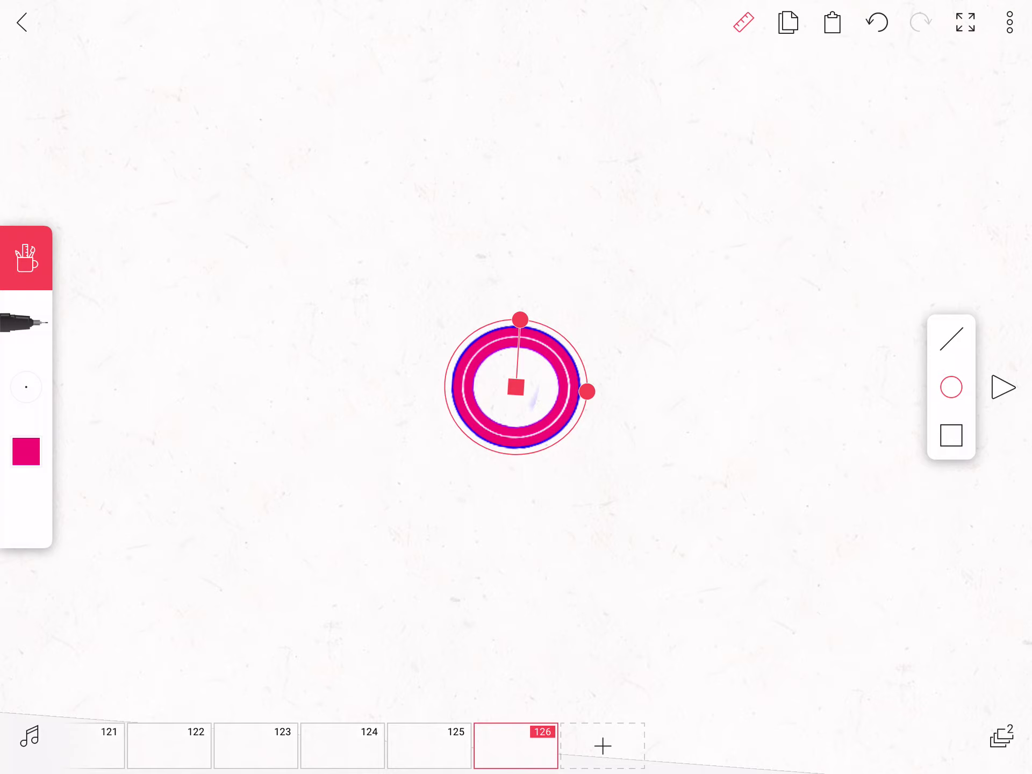
- Switch back to blue and trace a full outer blue ring
{"action": "left_click", "coordinate": [26, 451]}
{"action": "mouse_move", "coordinate": [173, 295]}
{"action": "left_mouse_down"}
{"action": "mouse_move", "coordinate": [92, 461]}
{"action": "mouse_move", "coordinate": [106, 512]}
{"action": "left_mouse_up"}
{"action": "left_click", "coordinate": [699, 430]}
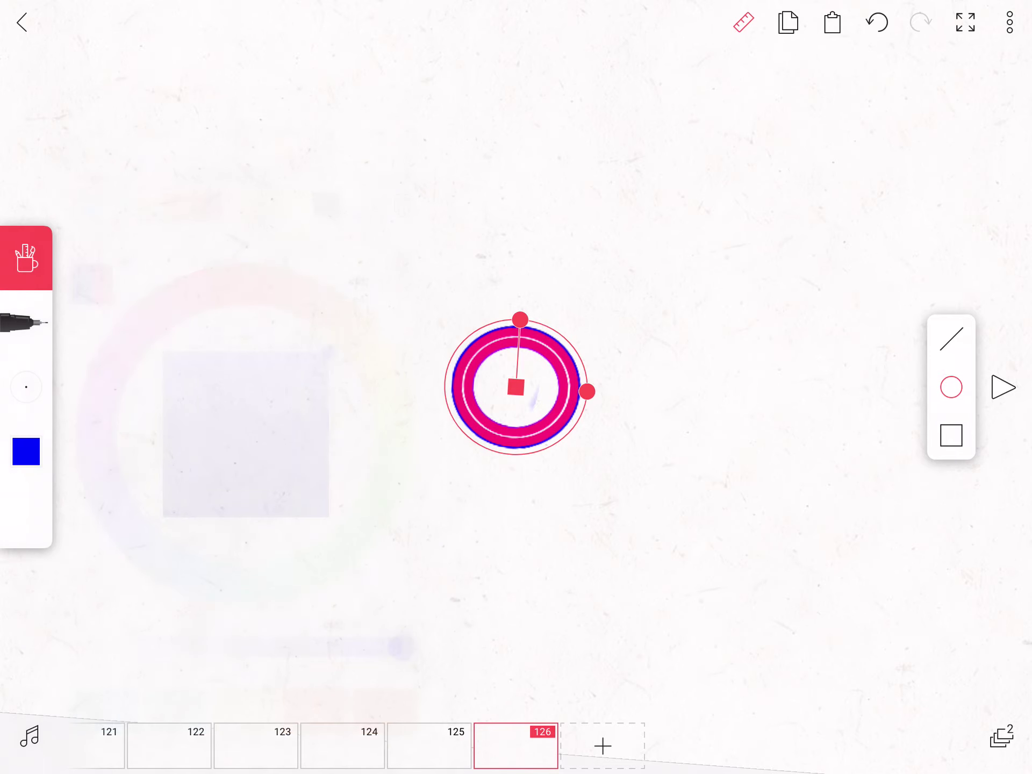
{"action": "left_click_drag", "start_coordinate": [445, 371], "coordinate": [513, 458]}
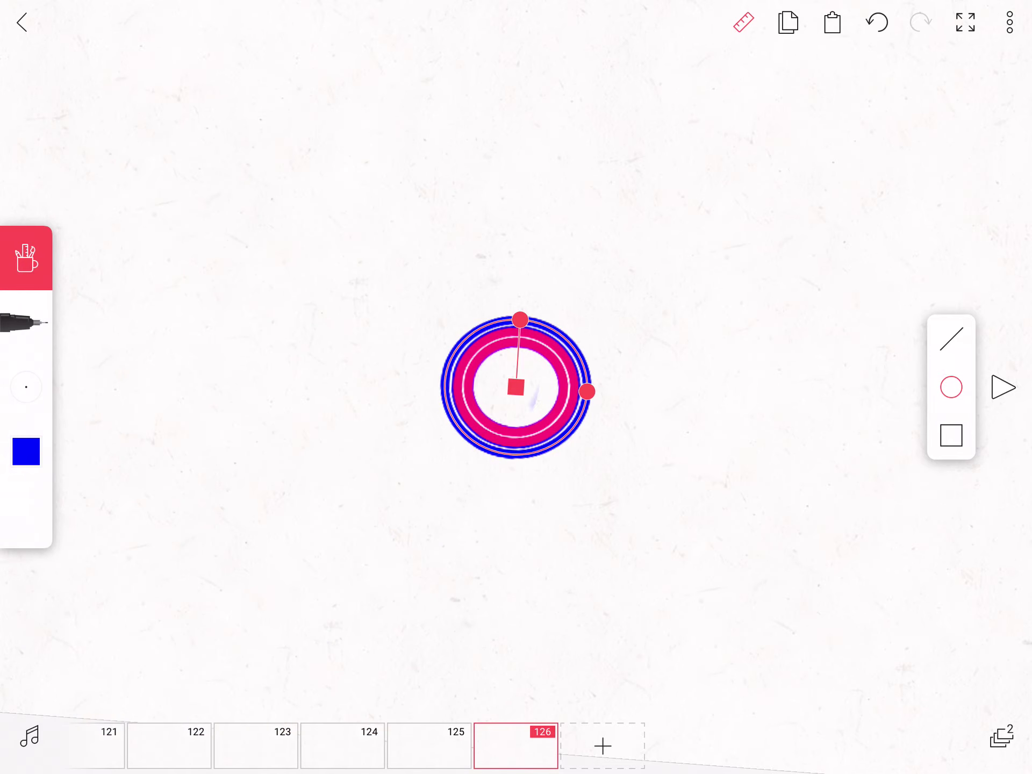
- Trace a yellow-green ring and then a black ring inside it
{"action": "left_click", "coordinate": [26, 451]}
{"action": "left_click", "coordinate": [384, 374]}
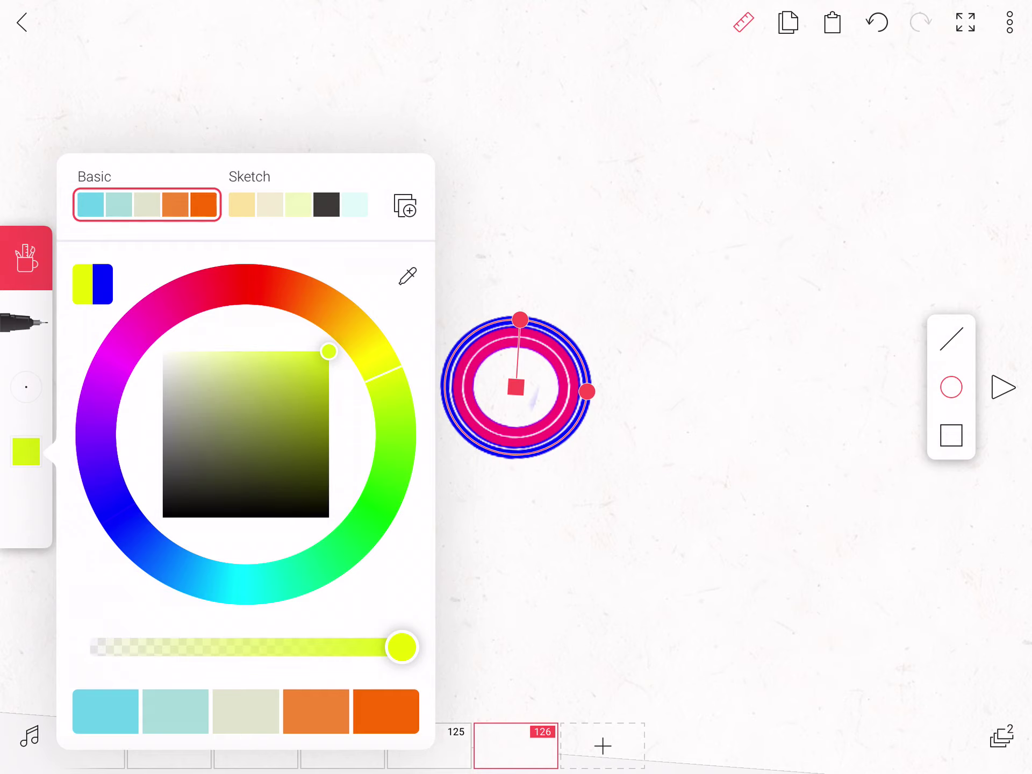
{"action": "key", "text": "Escape"}
{"action": "left_click_drag", "start_coordinate": [491, 428], "coordinate": [539, 430]}
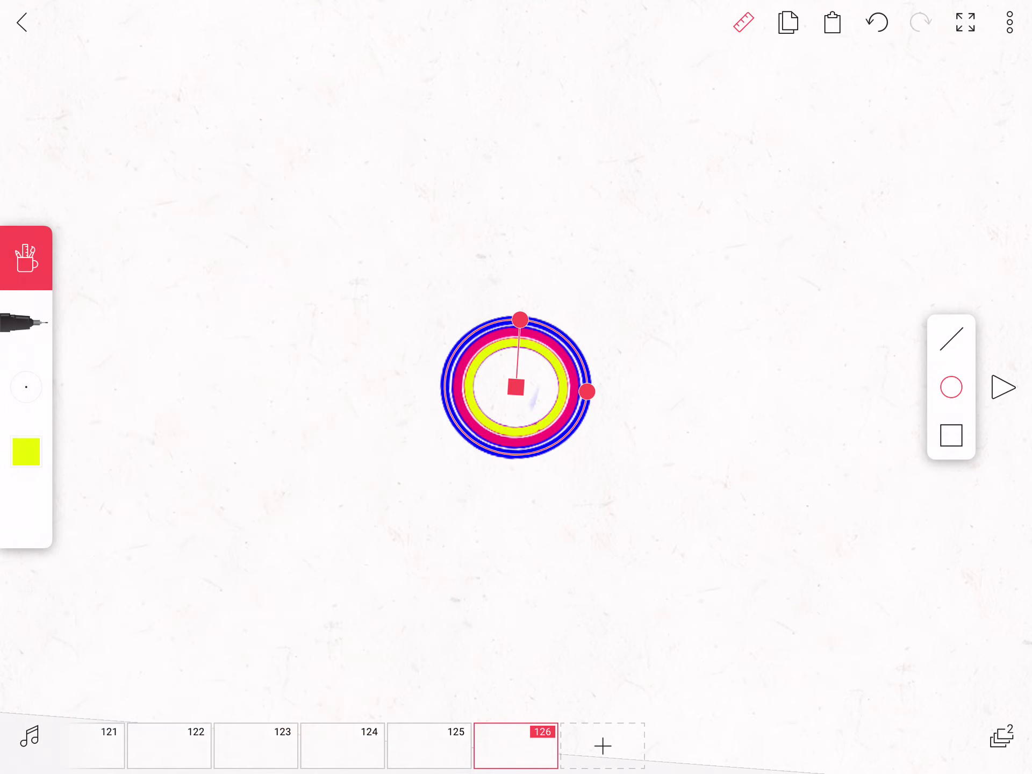
{"action": "left_click", "coordinate": [25, 452]}
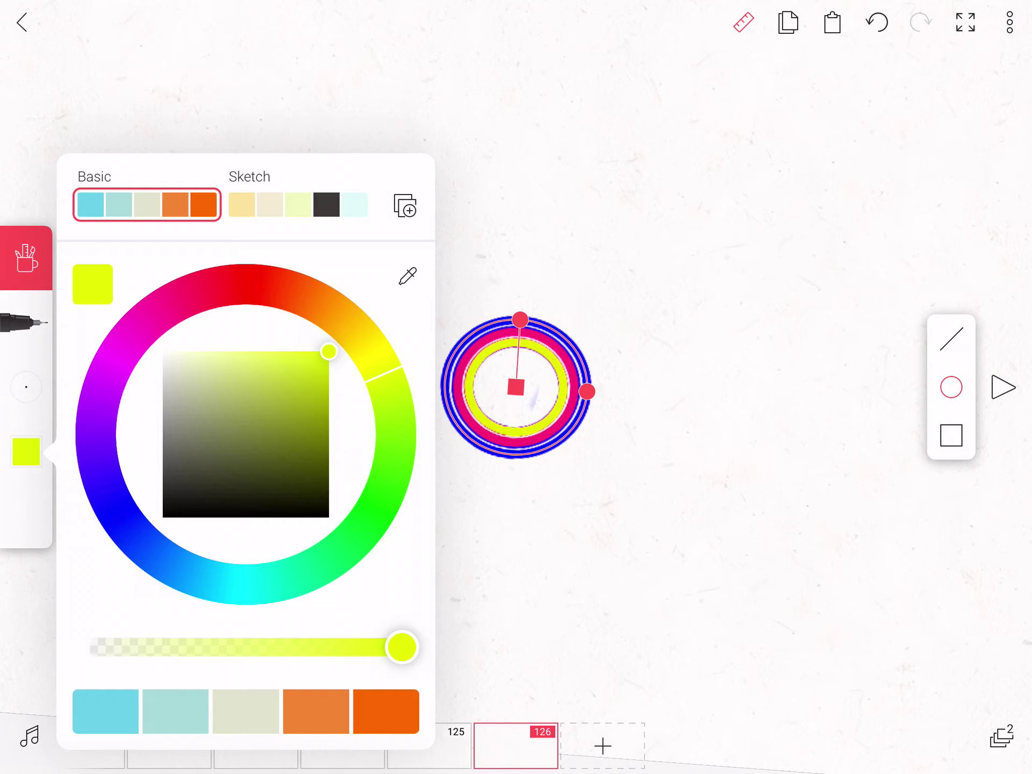
{"action": "mouse_move", "coordinate": [329, 351]}
{"action": "left_mouse_down"}
{"action": "mouse_move", "coordinate": [217, 350]}
{"action": "mouse_move", "coordinate": [161, 509]}
{"action": "left_mouse_up"}
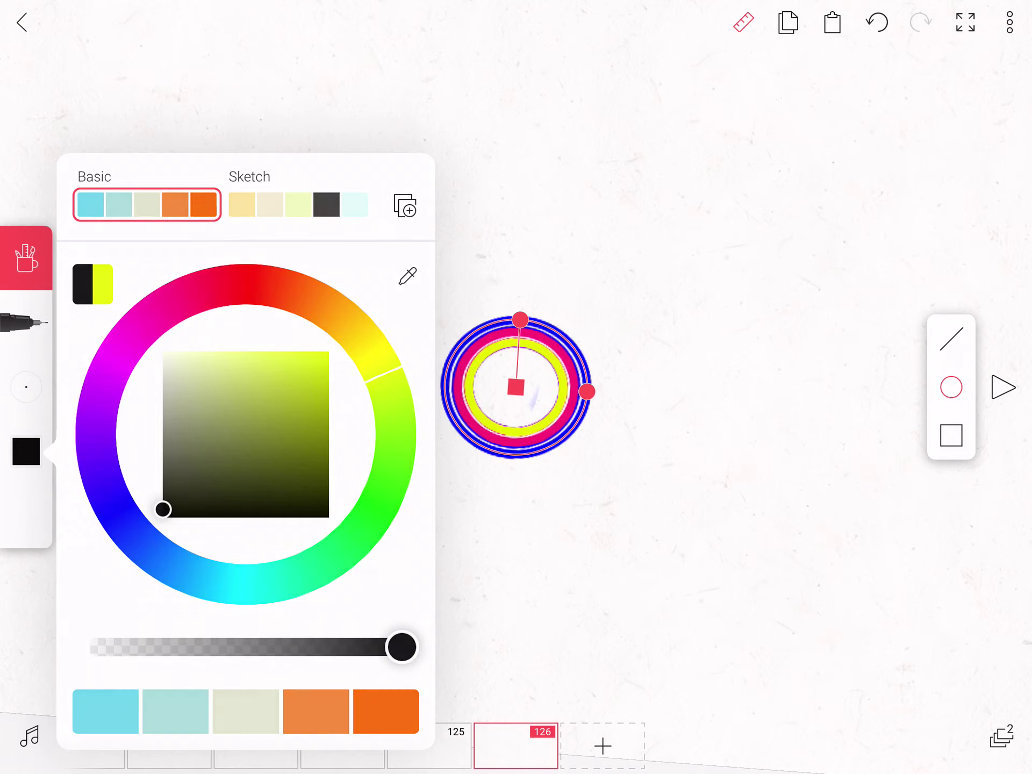
{"action": "key", "text": "Escape"}
{"action": "left_click_drag", "start_coordinate": [484, 418], "coordinate": [545, 420]}
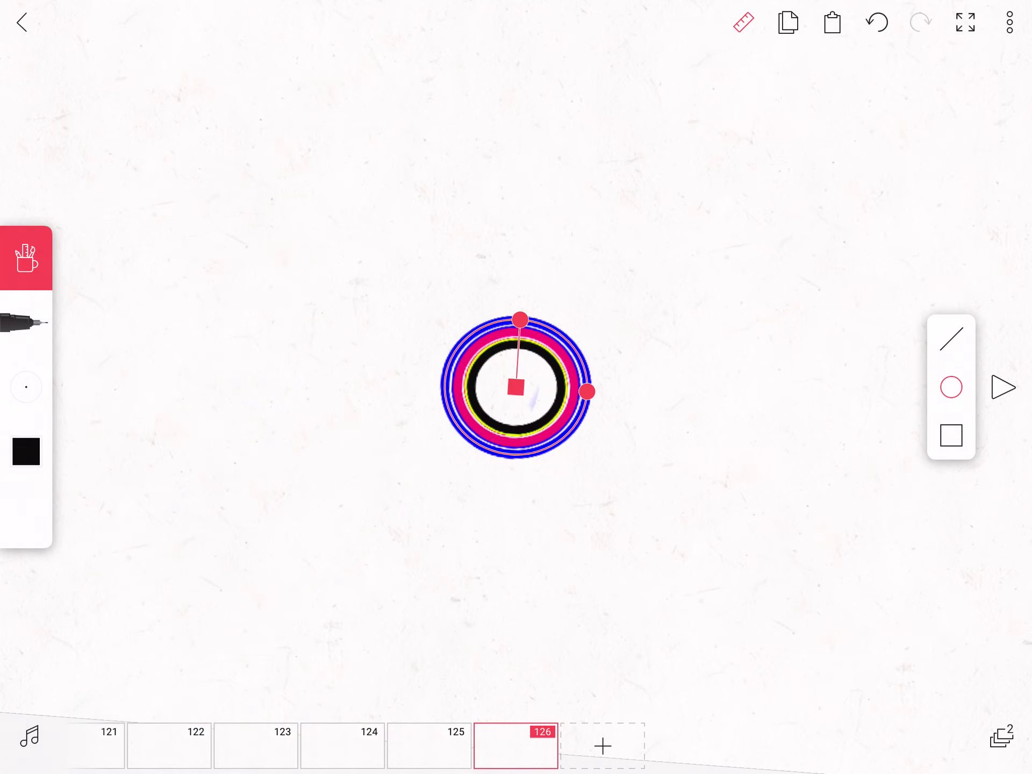
- Turn off the circle ruler and draw the character's smile and two black eyes
{"action": "left_click", "coordinate": [744, 22]}
{"action": "scroll", "coordinate": [516, 386], "scroll_direction": "up", "scroll_amount": 10}
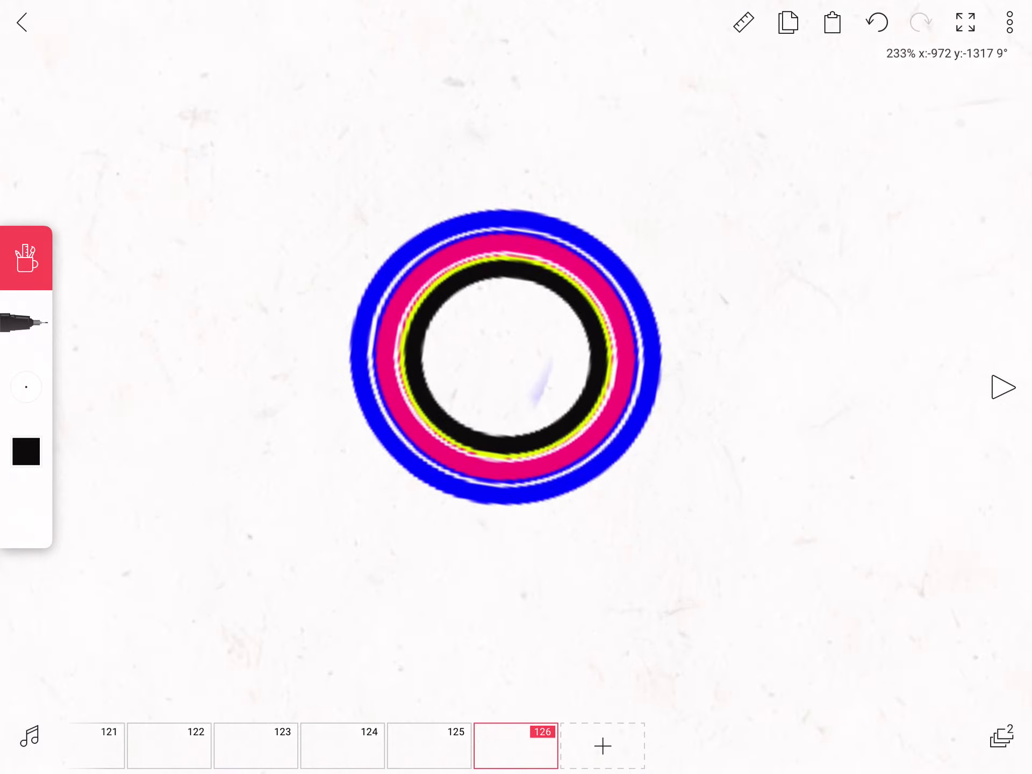
{"action": "mouse_move", "coordinate": [293, 433]}
{"action": "left_mouse_down"}
{"action": "mouse_move", "coordinate": [595, 467]}
{"action": "mouse_move", "coordinate": [612, 446]}
{"action": "left_mouse_up"}
{"action": "left_click_drag", "start_coordinate": [454, 349], "coordinate": [468, 427]}
{"action": "mouse_move", "coordinate": [518, 341]}
{"action": "left_mouse_down"}
{"action": "mouse_move", "coordinate": [529, 427]}
{"action": "mouse_move", "coordinate": [512, 529]}
{"action": "mouse_move", "coordinate": [583, 554]}
{"action": "left_mouse_up"}
- Add a leg with a foot and two arms with round hands, then reset the view
{"action": "scroll", "coordinate": [515, 387], "scroll_direction": "down", "scroll_amount": 5}
{"action": "scroll", "coordinate": [516, 387], "scroll_direction": "down", "scroll_amount": 4}
{"action": "scroll", "coordinate": [516, 387], "scroll_direction": "up", "scroll_amount": 5}
{"action": "mouse_move", "coordinate": [499, 398]}
{"action": "left_mouse_down"}
{"action": "mouse_move", "coordinate": [466, 501]}
{"action": "mouse_move", "coordinate": [382, 524]}
{"action": "left_mouse_up"}
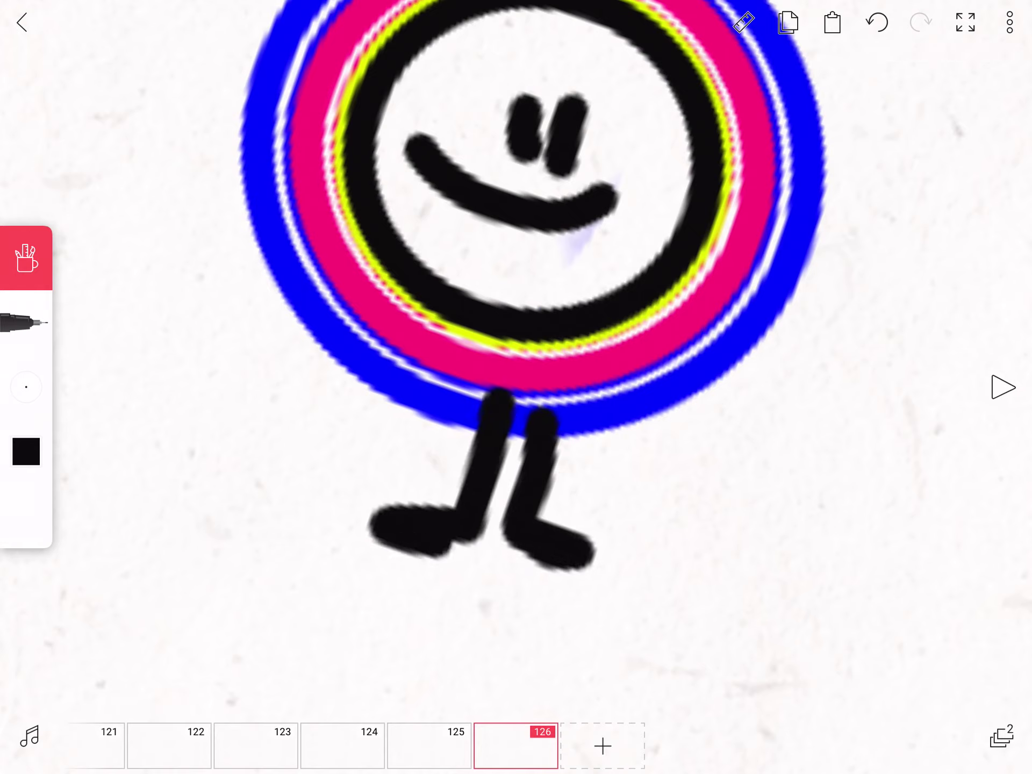
{"action": "mouse_move", "coordinate": [667, 355]}
{"action": "left_mouse_down"}
{"action": "mouse_move", "coordinate": [666, 496]}
{"action": "mouse_move", "coordinate": [691, 516]}
{"action": "left_mouse_up"}
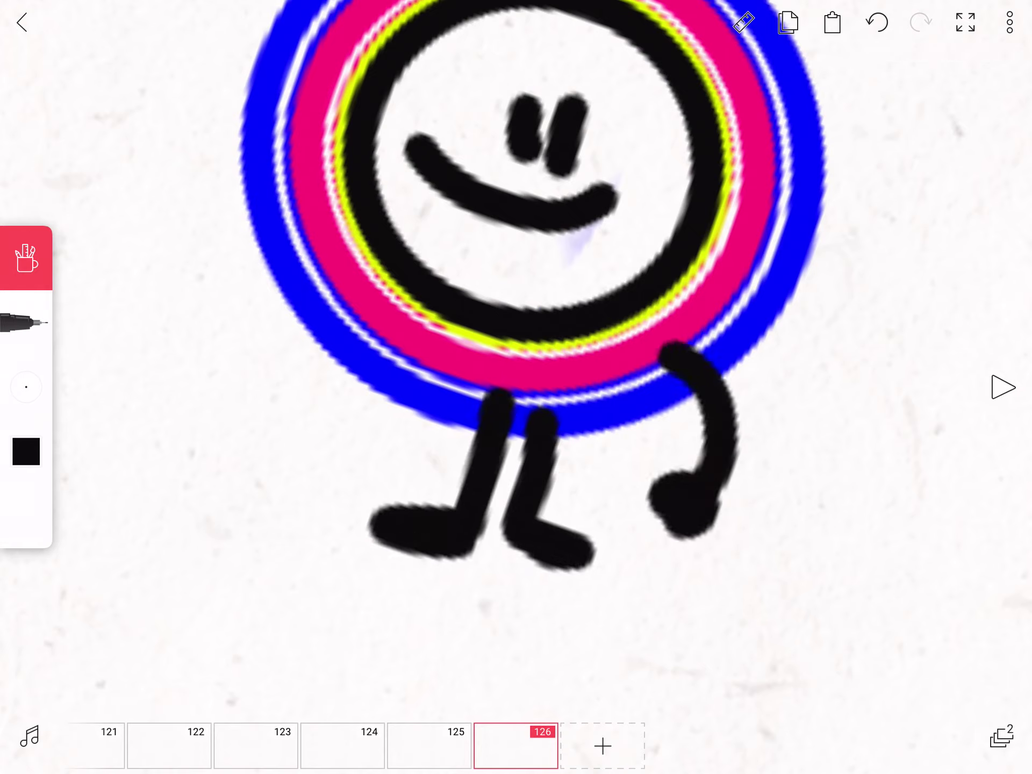
{"action": "mouse_move", "coordinate": [417, 344]}
{"action": "left_mouse_down"}
{"action": "mouse_move", "coordinate": [358, 486]}
{"action": "mouse_move", "coordinate": [387, 492]}
{"action": "left_mouse_up"}
{"action": "left_click", "coordinate": [965, 22]}
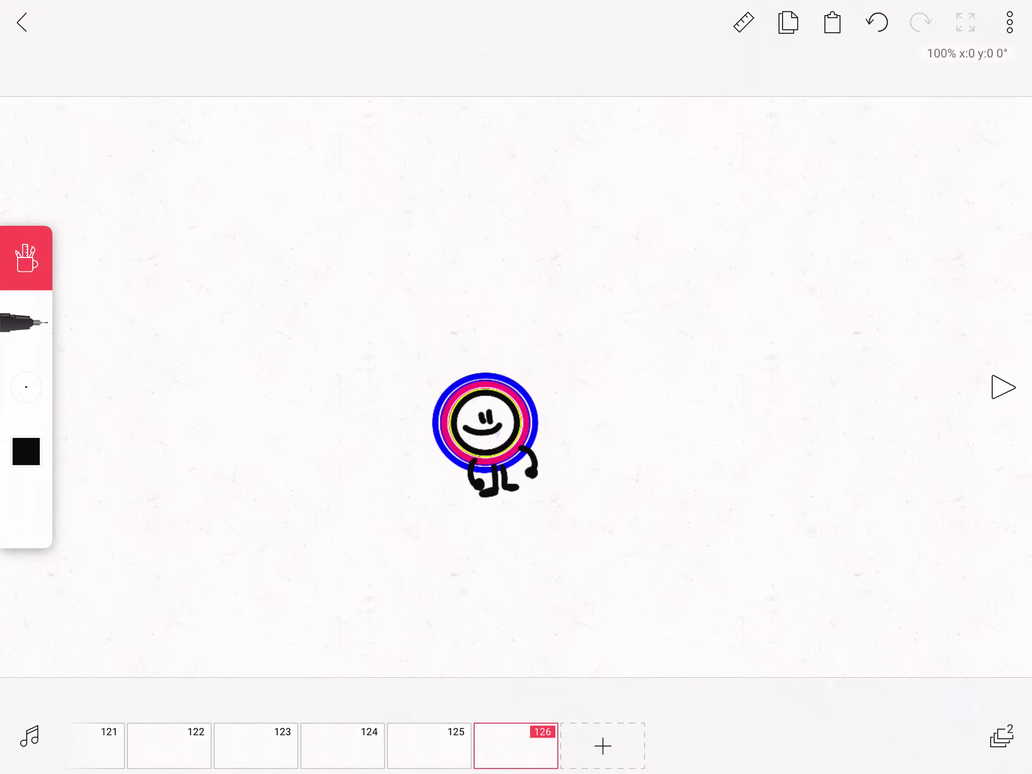
- Lasso the ringed character and drag it toward the lower left
{"action": "left_click", "coordinate": [26, 258]}
{"action": "left_click", "coordinate": [26, 386]}
{"action": "left_click_drag", "start_coordinate": [305, 502], "coordinate": [332, 521]}
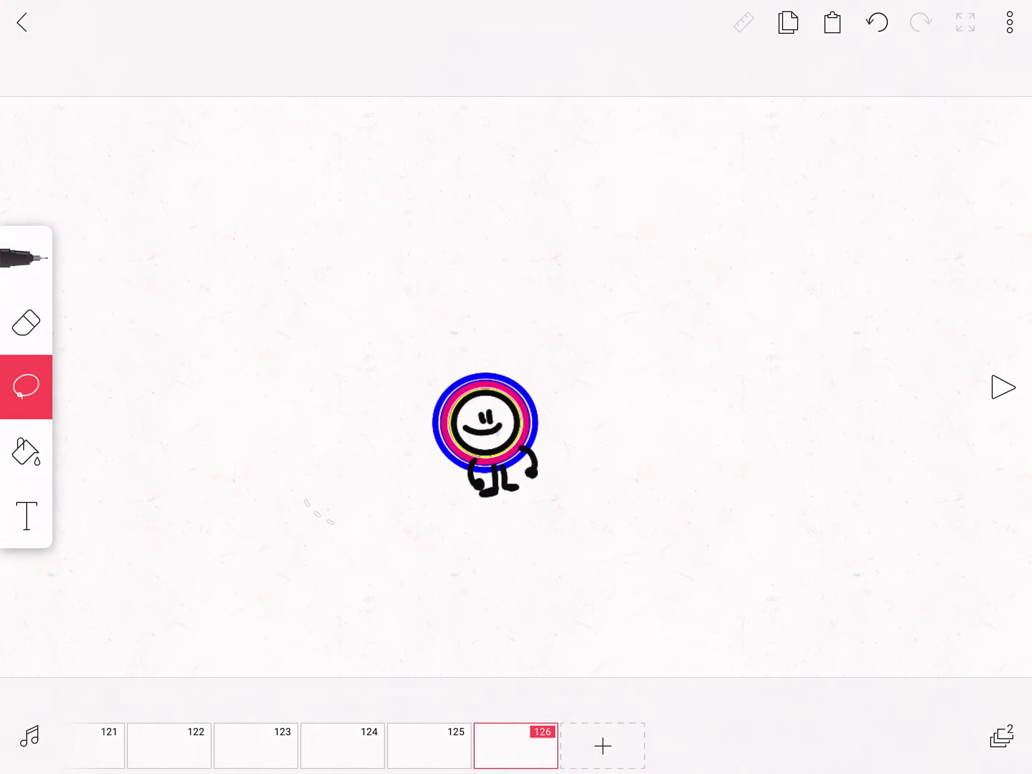
{"action": "left_click_drag", "start_coordinate": [481, 592], "coordinate": [424, 599]}
{"action": "mouse_move", "coordinate": [485, 424]}
{"action": "left_mouse_down"}
{"action": "mouse_move", "coordinate": [493, 446]}
{"action": "mouse_move", "coordinate": [391, 414]}
{"action": "mouse_move", "coordinate": [335, 492]}
{"action": "mouse_move", "coordinate": [252, 478]}
{"action": "mouse_move", "coordinate": [242, 460]}
{"action": "mouse_move", "coordinate": [283, 473]}
{"action": "mouse_move", "coordinate": [346, 406]}
{"action": "mouse_move", "coordinate": [281, 405]}
{"action": "mouse_move", "coordinate": [640, 295]}
{"action": "mouse_move", "coordinate": [598, 330]}
{"action": "mouse_move", "coordinate": [204, 450]}
{"action": "mouse_move", "coordinate": [368, 441]}
{"action": "mouse_move", "coordinate": [394, 406]}
{"action": "mouse_move", "coordinate": [321, 404]}
{"action": "mouse_move", "coordinate": [339, 469]}
{"action": "mouse_move", "coordinate": [332, 445]}
{"action": "left_mouse_up"}
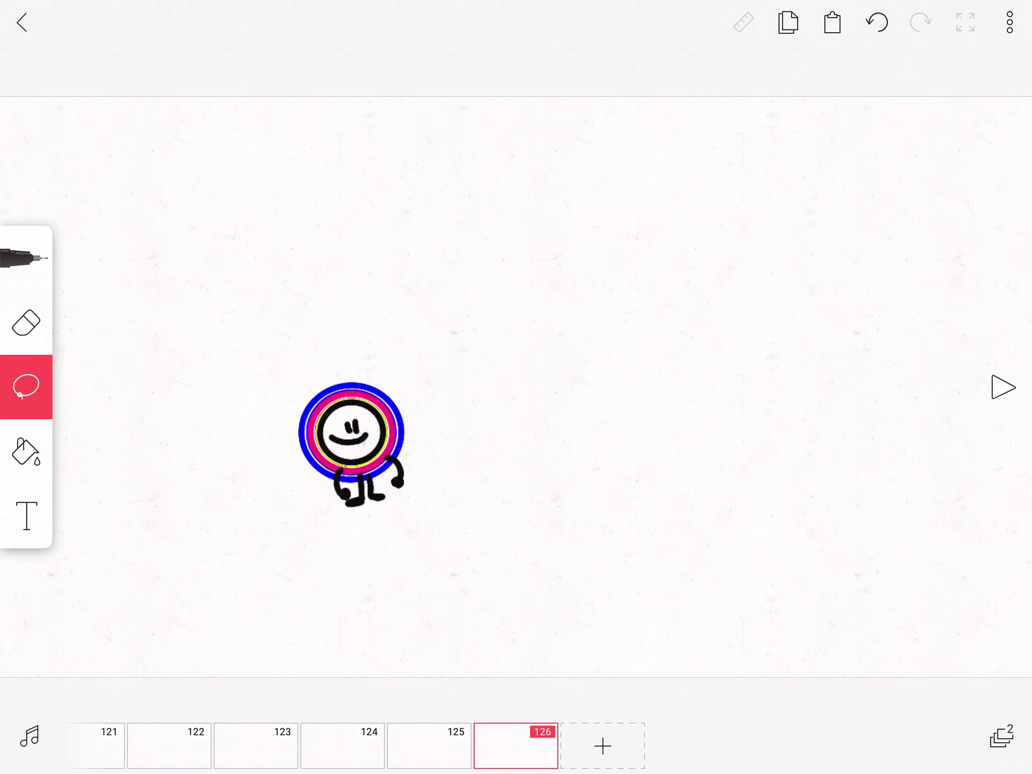
- Switch to Discord and browse the server's text channels
{"action": "key", "text": "super"}
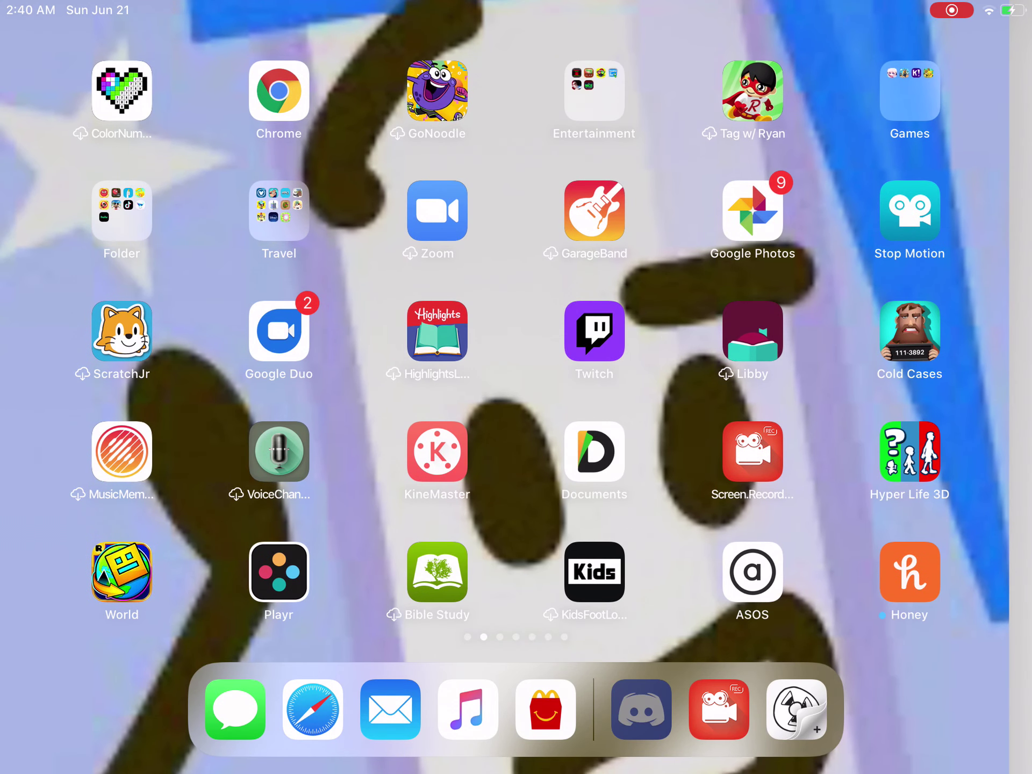
{"action": "left_click", "coordinate": [641, 709]}
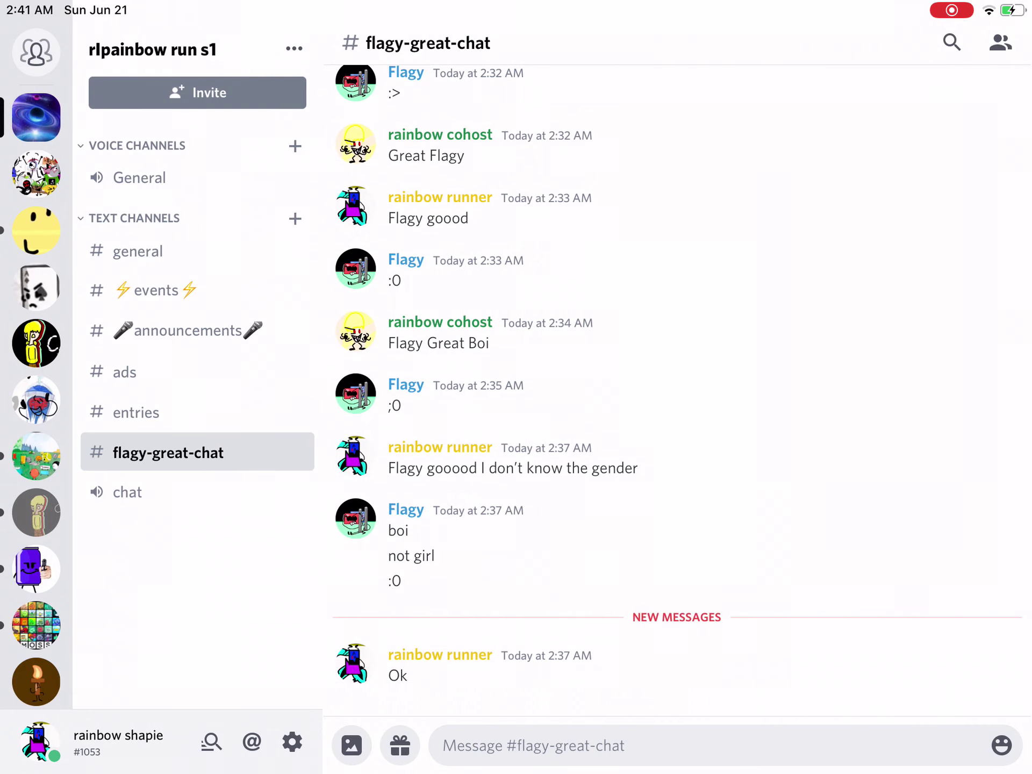
{"action": "left_click", "coordinate": [188, 331]}
{"action": "left_click", "coordinate": [156, 291]}
{"action": "left_click", "coordinate": [125, 372]}
- View #entries, #flagy-great-chat and #announcements, collapse TEXT CHANNELS, and go home
{"action": "left_click", "coordinate": [137, 412]}
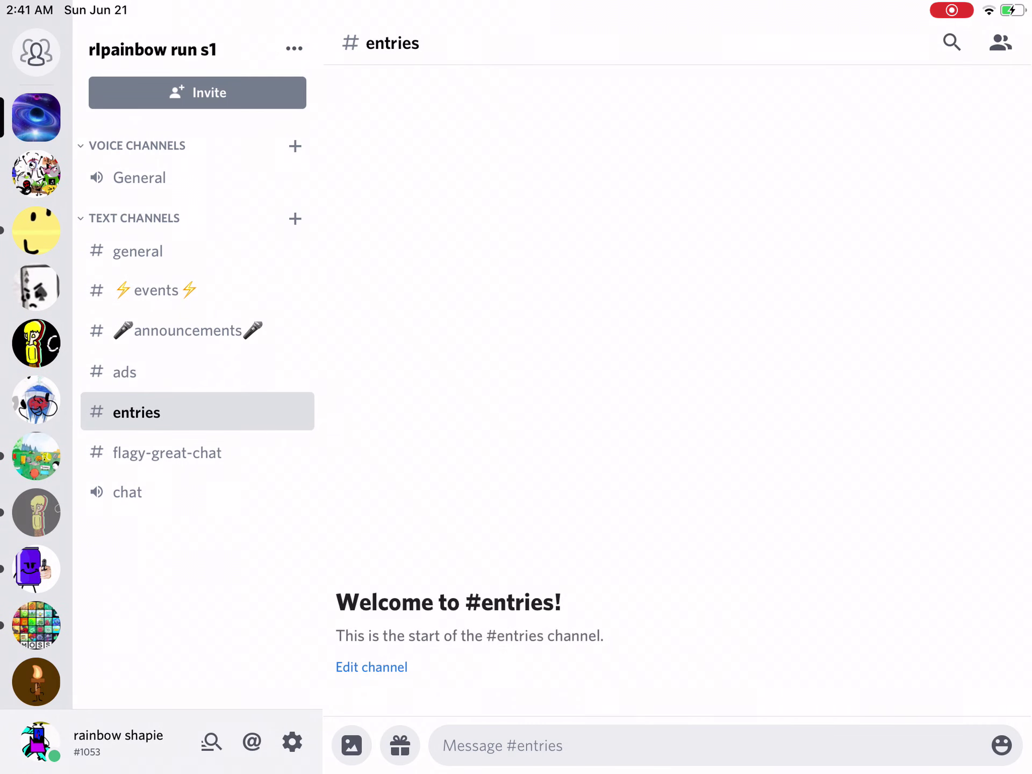
{"action": "left_click", "coordinate": [166, 452]}
{"action": "left_click", "coordinate": [188, 330]}
{"action": "left_click", "coordinate": [134, 218]}
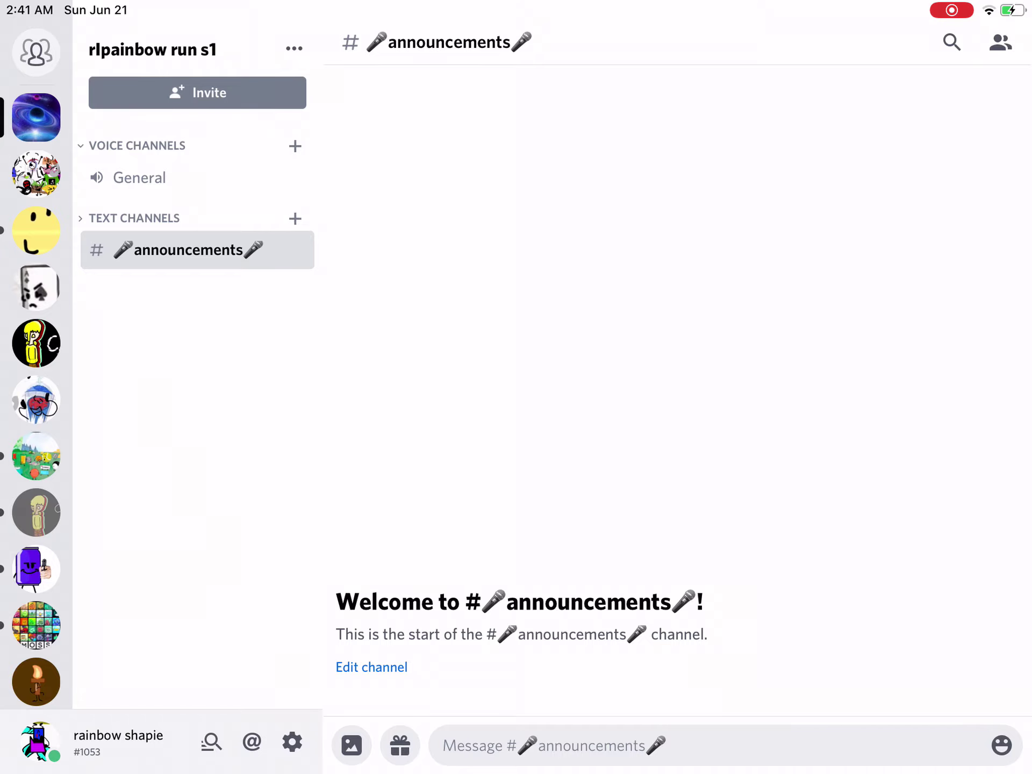
{"action": "key", "text": "super+h"}
- Back in FlipaClip's frame 126, lasso the ringed character and move it down and right
{"action": "left_click", "coordinate": [795, 701]}
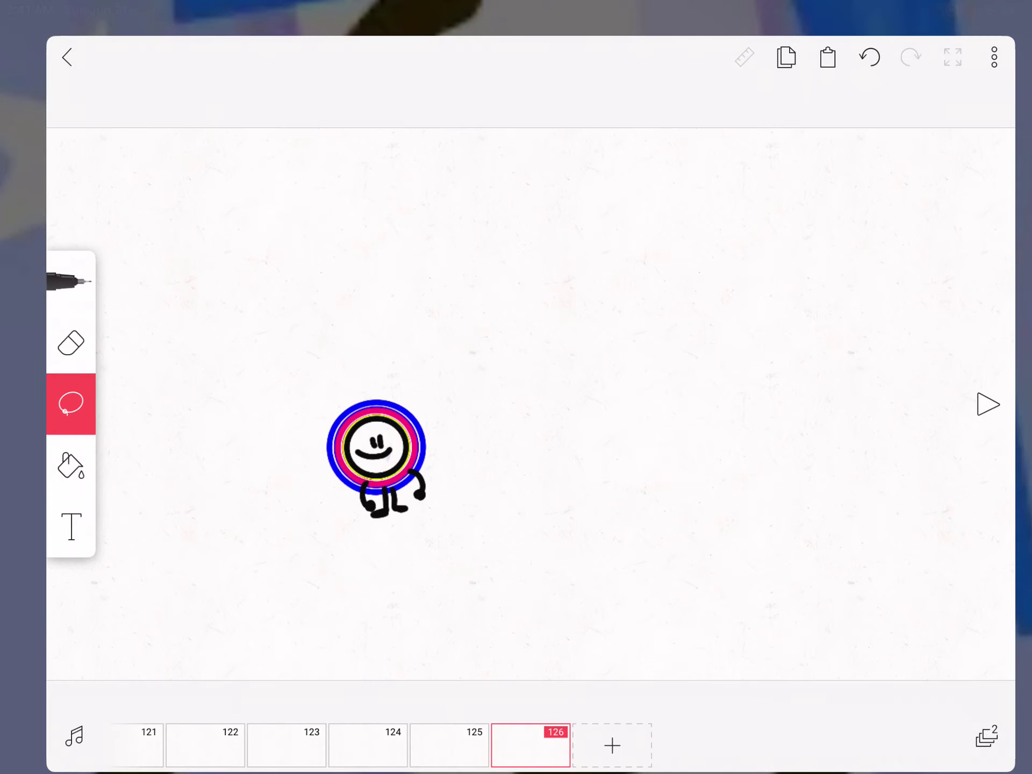
{"action": "scroll", "coordinate": [516, 745], "scroll_direction": "left", "scroll_amount": 3}
{"action": "scroll", "coordinate": [515, 745], "scroll_direction": "right", "scroll_amount": 3}
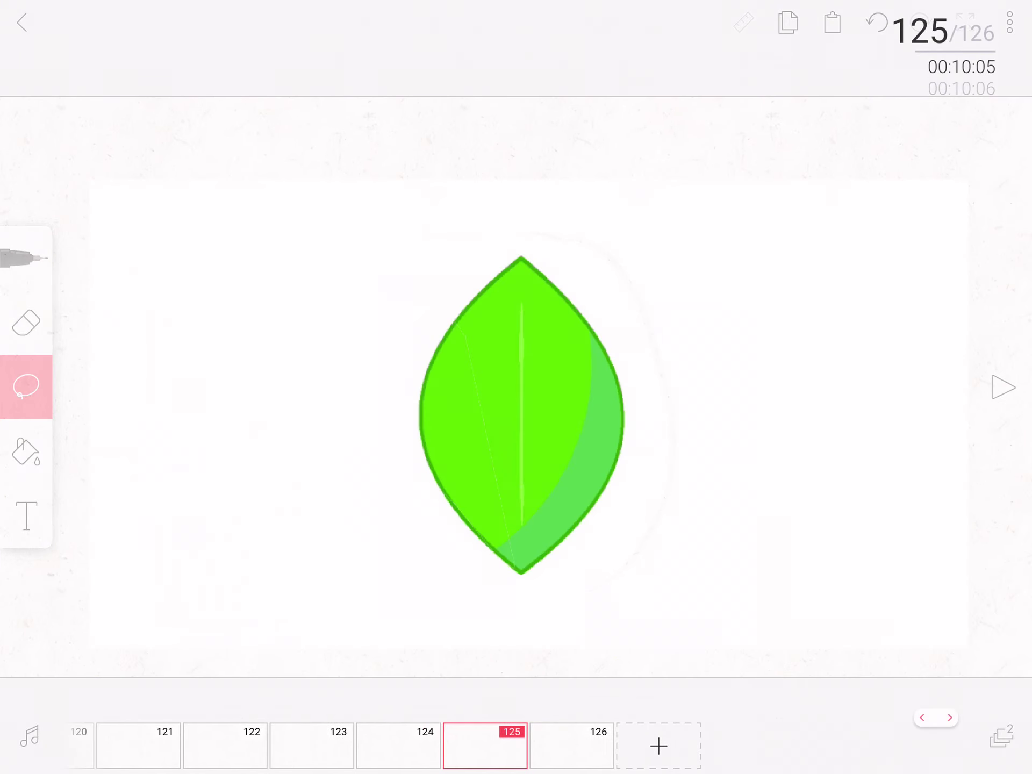
{"action": "left_click_drag", "start_coordinate": [440, 268], "coordinate": [301, 564]}
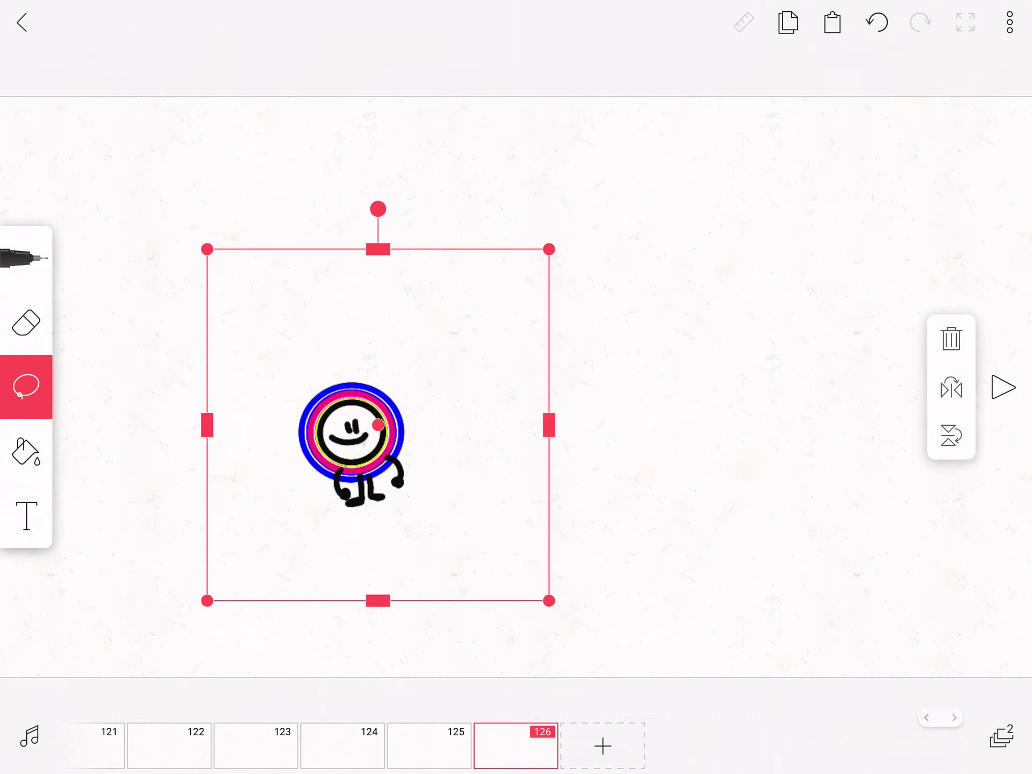
{"action": "mouse_move", "coordinate": [380, 426]}
{"action": "left_mouse_down"}
{"action": "mouse_move", "coordinate": [359, 462]}
{"action": "mouse_move", "coordinate": [368, 426]}
{"action": "mouse_move", "coordinate": [392, 438]}
{"action": "mouse_move", "coordinate": [378, 413]}
{"action": "mouse_move", "coordinate": [380, 351]}
{"action": "mouse_move", "coordinate": [440, 426]}
{"action": "mouse_move", "coordinate": [428, 418]}
{"action": "mouse_move", "coordinate": [496, 402]}
{"action": "left_mouse_up"}
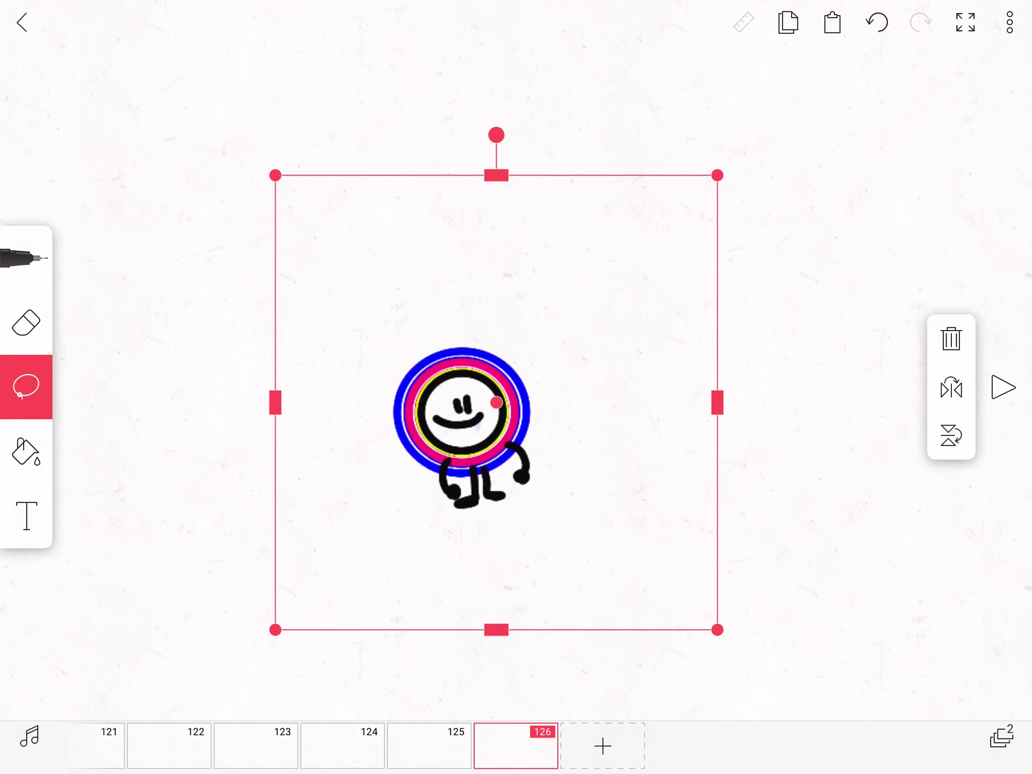
- Dismiss the pulled-down notification centre, then shift the selected character left
{"action": "left_click_drag", "start_coordinate": [1010, 5], "coordinate": [967, 215]}
{"action": "left_click", "coordinate": [811, 479]}
{"action": "left_click", "coordinate": [537, 591]}
{"action": "left_click_drag", "start_coordinate": [483, 3], "coordinate": [484, 698]}
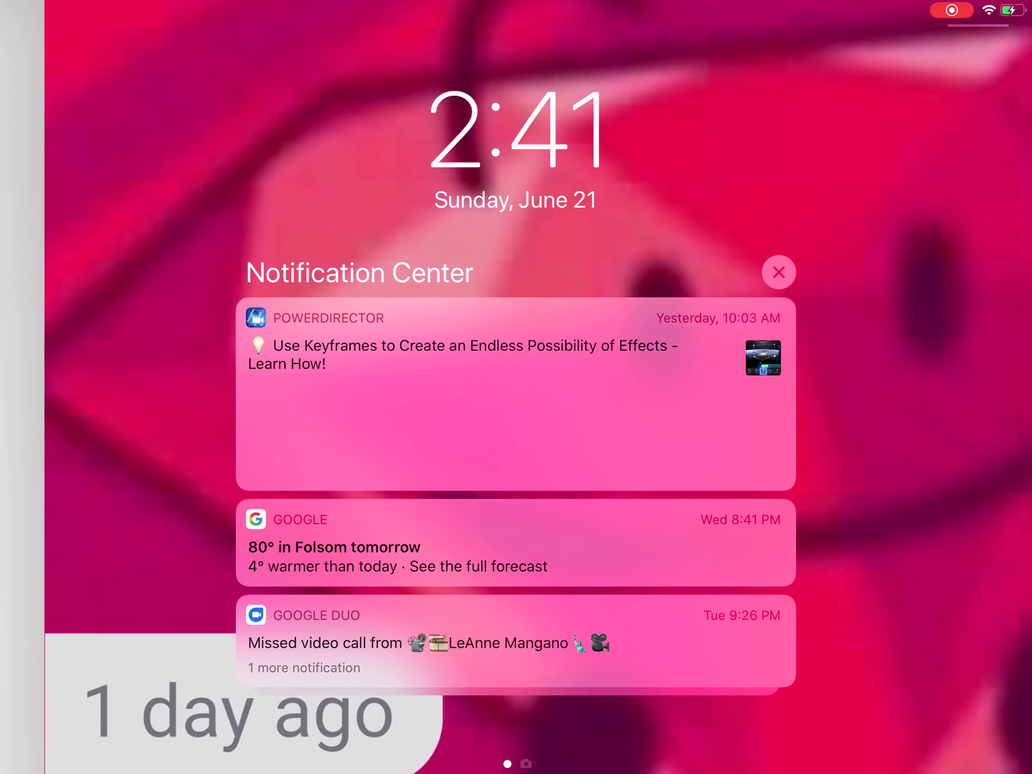
{"action": "left_click_drag", "start_coordinate": [516, 752], "coordinate": [516, 161]}
{"action": "mouse_move", "coordinate": [454, 410]}
{"action": "left_mouse_down"}
{"action": "mouse_move", "coordinate": [420, 396]}
{"action": "mouse_move", "coordinate": [331, 419]}
{"action": "mouse_move", "coordinate": [377, 520]}
{"action": "mouse_move", "coordinate": [283, 458]}
{"action": "left_mouse_up"}
- Deselect the character and handwrite 'Discord' in black with the pen
{"action": "left_click", "coordinate": [753, 322]}
{"action": "left_click", "coordinate": [26, 258]}
{"action": "mouse_move", "coordinate": [534, 293]}
{"action": "left_mouse_down"}
{"action": "mouse_move", "coordinate": [542, 350]}
{"action": "mouse_move", "coordinate": [546, 340]}
{"action": "left_mouse_up"}
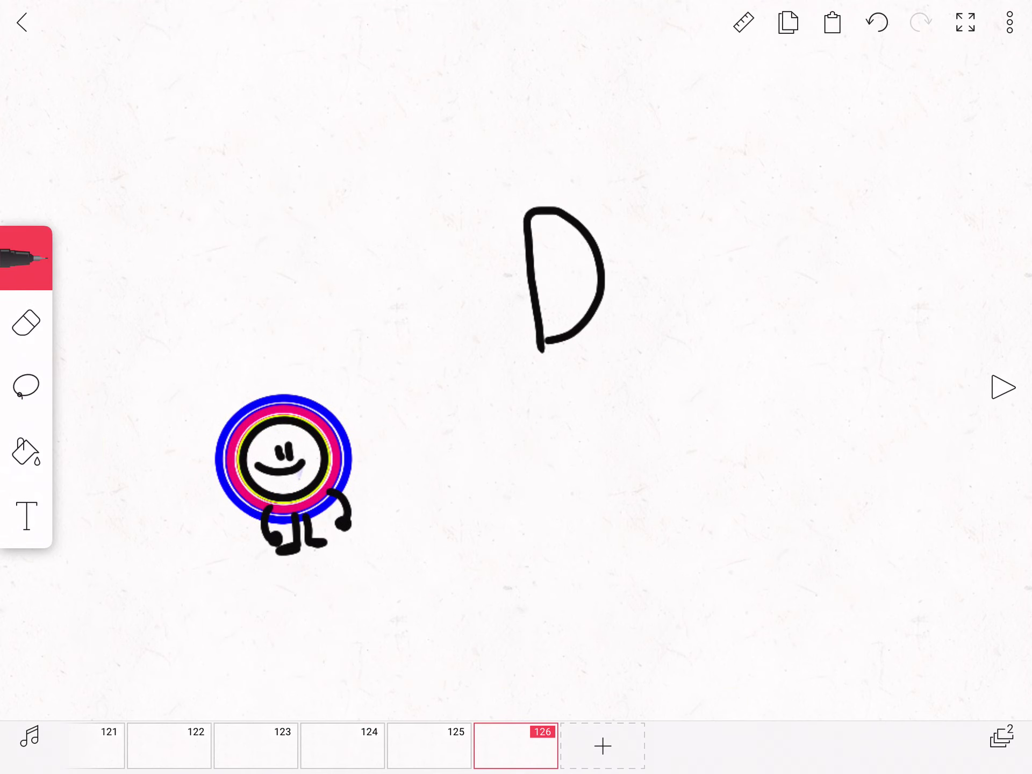
{"action": "left_click_drag", "start_coordinate": [702, 347], "coordinate": [720, 260]}
{"action": "left_click_drag", "start_coordinate": [763, 370], "coordinate": [795, 322]}
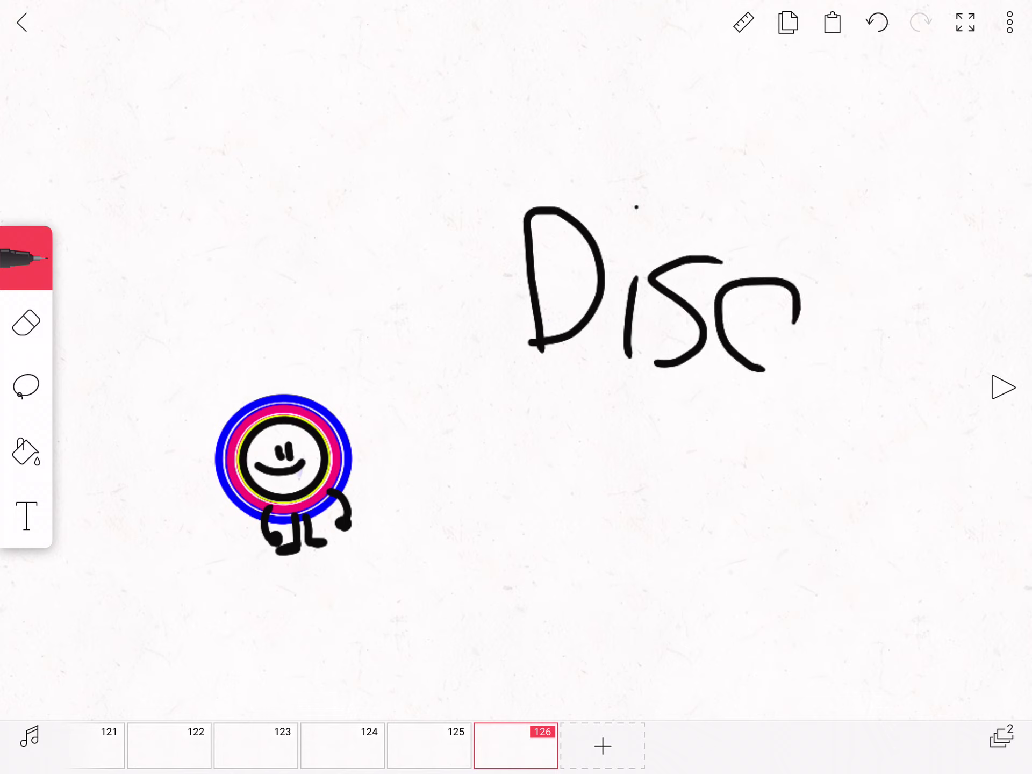
{"action": "mouse_move", "coordinate": [858, 317]}
{"action": "left_mouse_down"}
{"action": "mouse_move", "coordinate": [922, 337]}
{"action": "mouse_move", "coordinate": [965, 228]}
{"action": "left_mouse_up"}
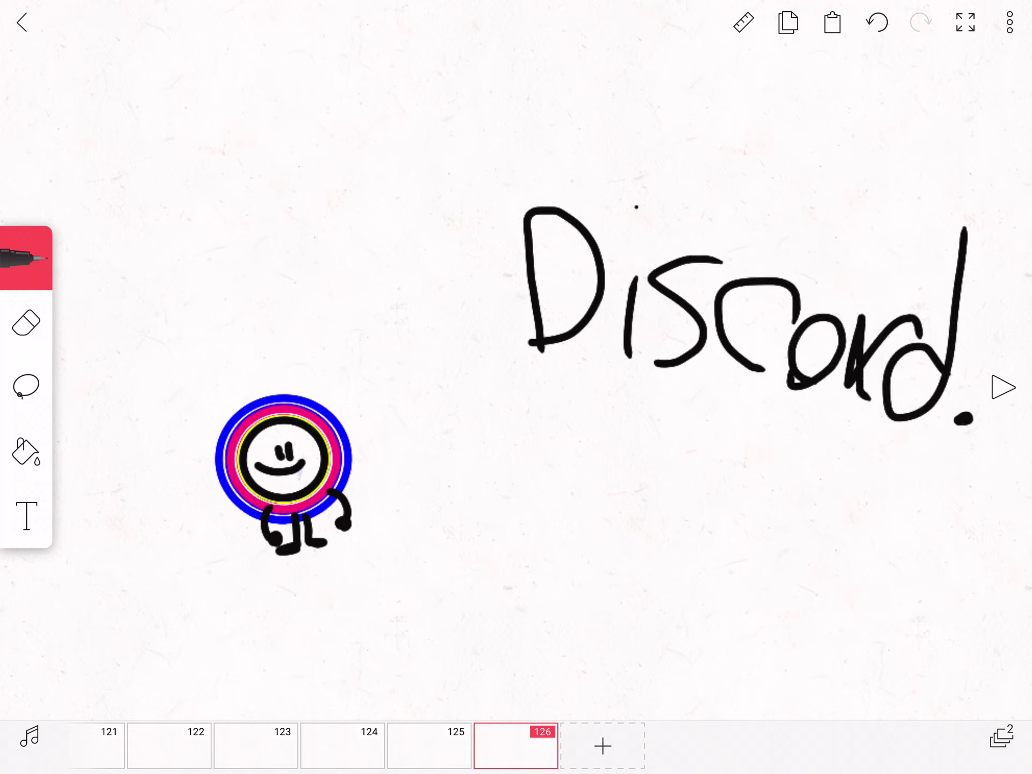
- Write 'com' below Discord and draw a speech-bubble loop around Discord.com
{"action": "left_click_drag", "start_coordinate": [601, 468], "coordinate": [621, 379]}
{"action": "left_click_drag", "start_coordinate": [663, 471], "coordinate": [640, 473]}
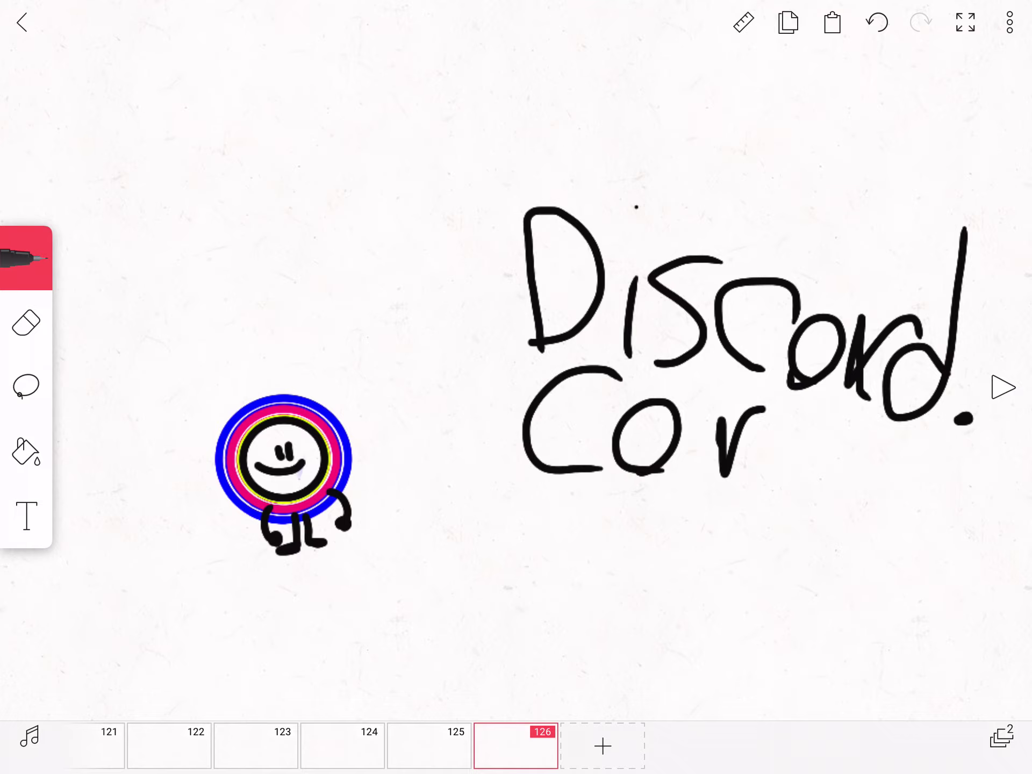
{"action": "mouse_move", "coordinate": [543, 473]}
{"action": "left_mouse_down"}
{"action": "mouse_move", "coordinate": [947, 237]}
{"action": "mouse_move", "coordinate": [656, 536]}
{"action": "mouse_move", "coordinate": [453, 479]}
{"action": "left_mouse_up"}
- Zoom in, set the pen to deep blue, and paint an eye spot beside the smile
{"action": "scroll", "coordinate": [355, 516], "scroll_direction": "up", "scroll_amount": 5}
{"action": "scroll", "coordinate": [215, 403], "scroll_direction": "up", "scroll_amount": 10}
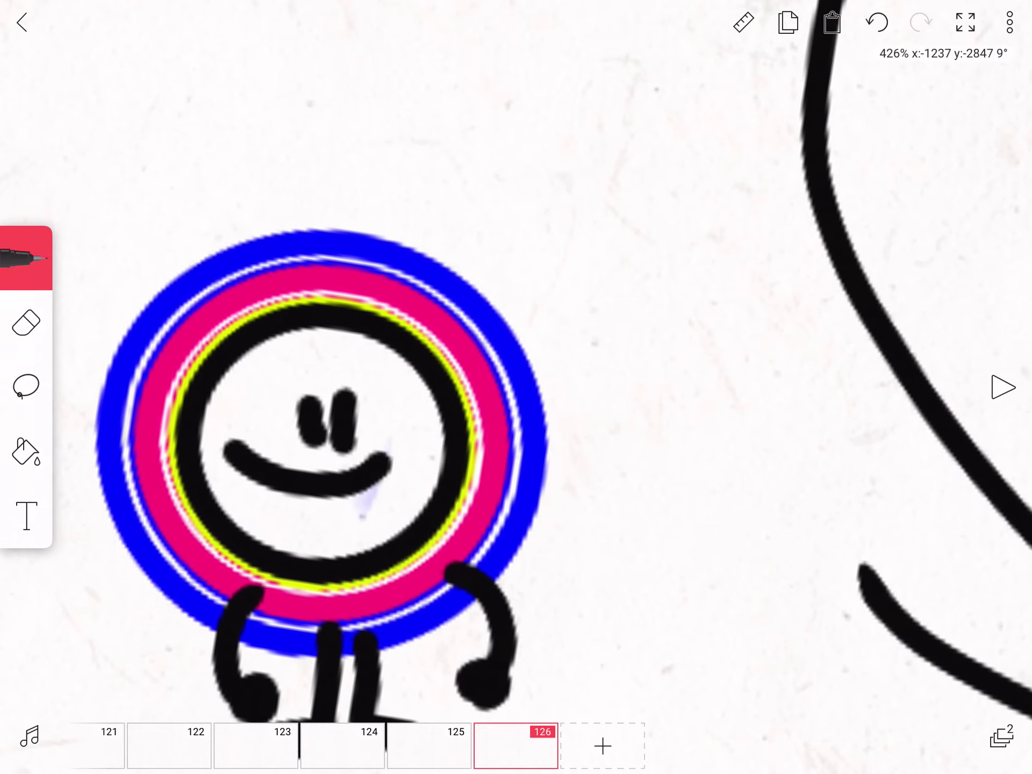
{"action": "left_click", "coordinate": [25, 258]}
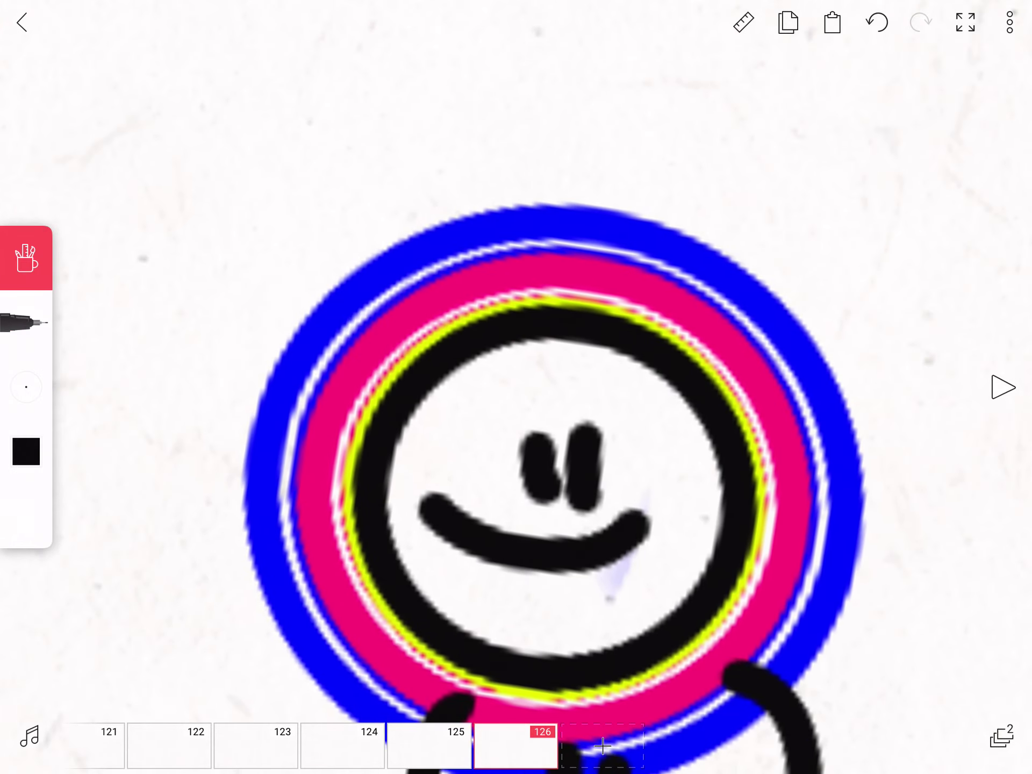
{"action": "left_click", "coordinate": [26, 451]}
{"action": "left_click", "coordinate": [111, 511]}
{"action": "left_click_drag", "start_coordinate": [220, 444], "coordinate": [330, 350]}
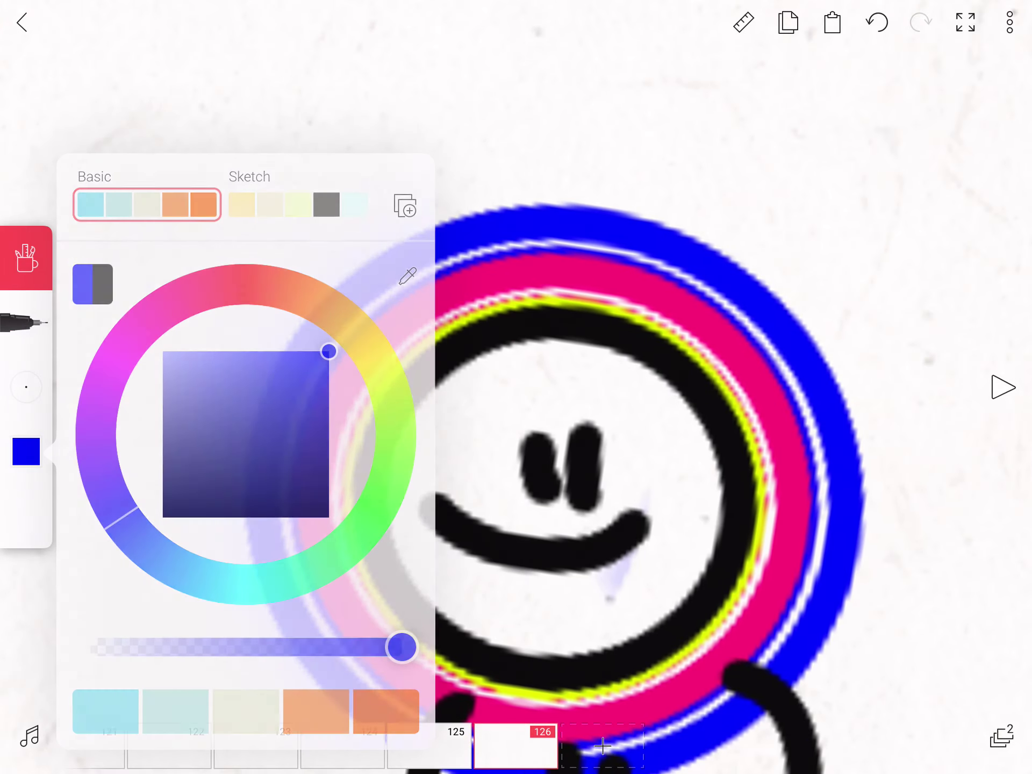
{"action": "left_click", "coordinate": [647, 501]}
{"action": "left_click_drag", "start_coordinate": [642, 500], "coordinate": [661, 481]}
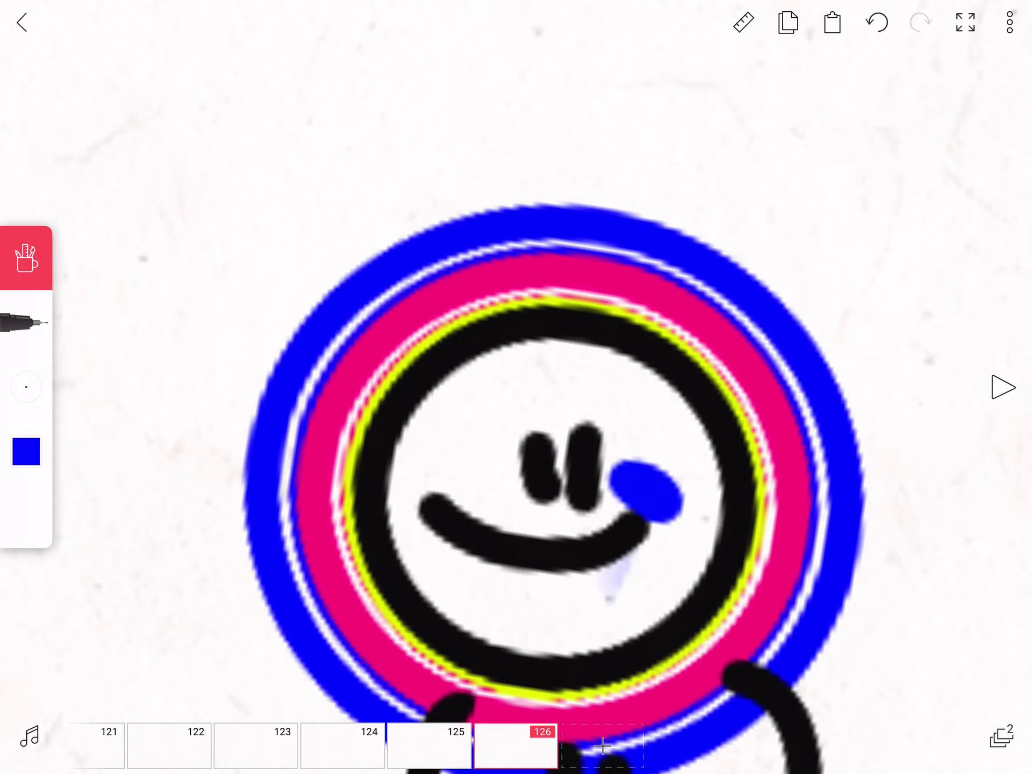
- Reset the view and switch the pen colour to black
{"action": "left_click", "coordinate": [965, 22]}
{"action": "left_click", "coordinate": [25, 451]}
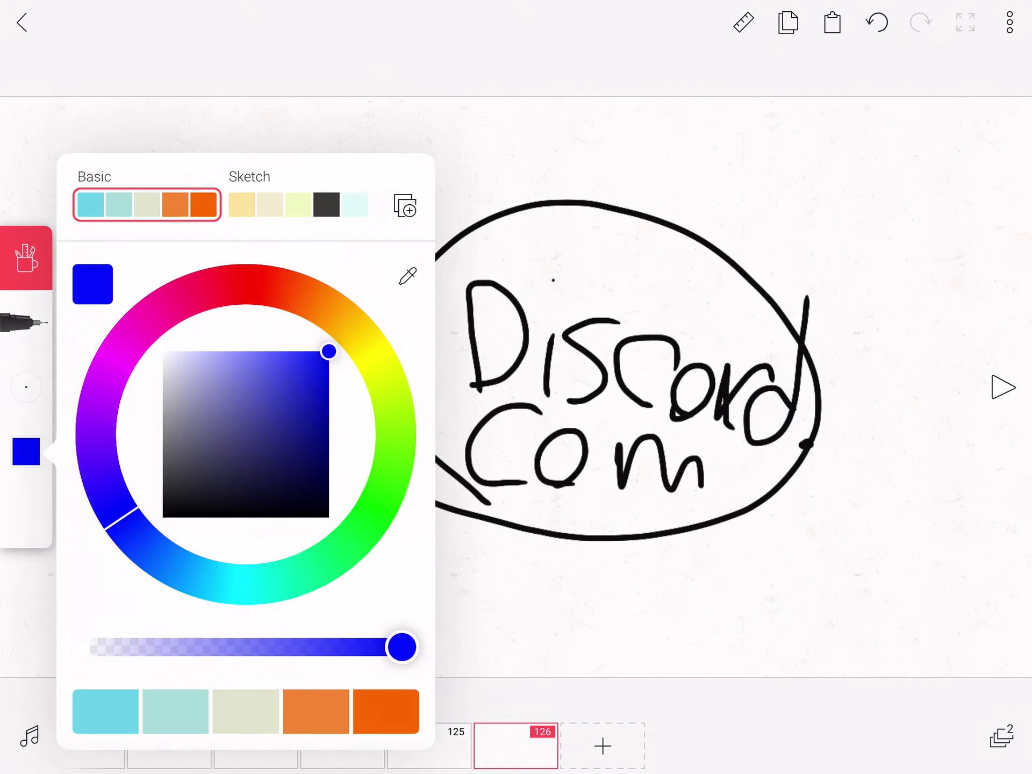
{"action": "left_click", "coordinate": [162, 516]}
{"action": "left_click", "coordinate": [591, 591]}
{"action": "scroll", "coordinate": [236, 389], "scroll_direction": "up", "scroll_amount": 5}
{"action": "scroll", "coordinate": [516, 387], "scroll_direction": "up", "scroll_amount": 1}
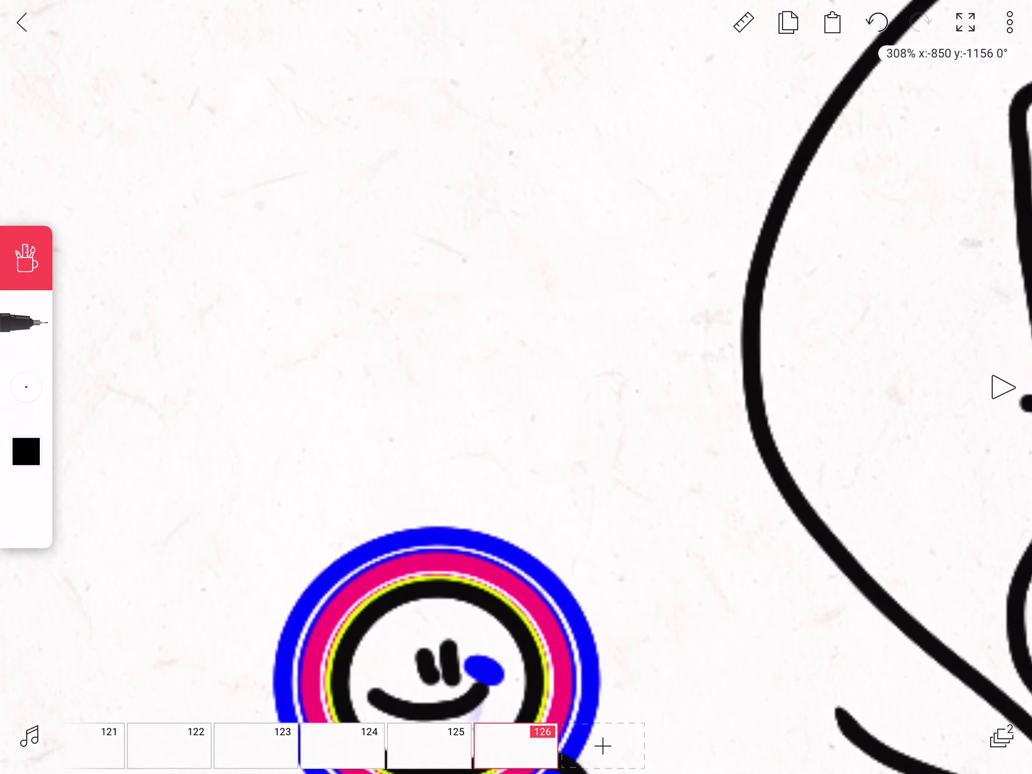
- Write 'win' left of the speech bubble and paint black over the blue eye spot
{"action": "left_click_drag", "start_coordinate": [202, 177], "coordinate": [441, 99]}
{"action": "left_click_drag", "start_coordinate": [499, 185], "coordinate": [516, 352]}
{"action": "left_click_drag", "start_coordinate": [606, 343], "coordinate": [747, 298]}
{"action": "left_click", "coordinate": [965, 22]}
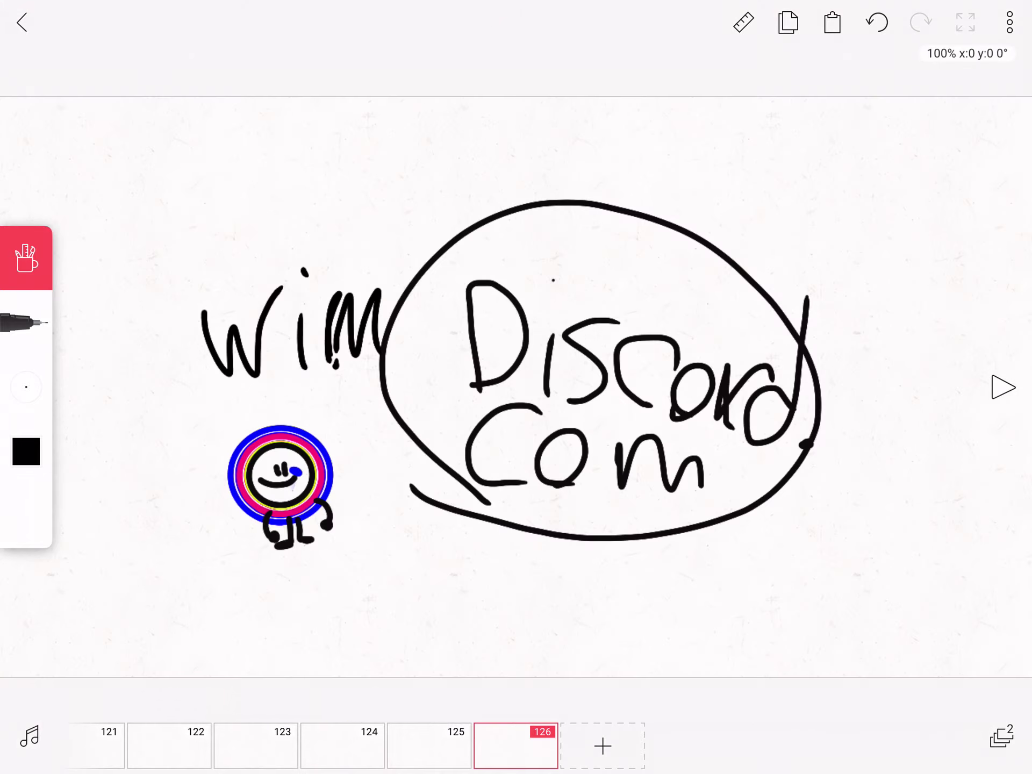
{"action": "scroll", "coordinate": [290, 473], "scroll_direction": "up", "scroll_amount": 10}
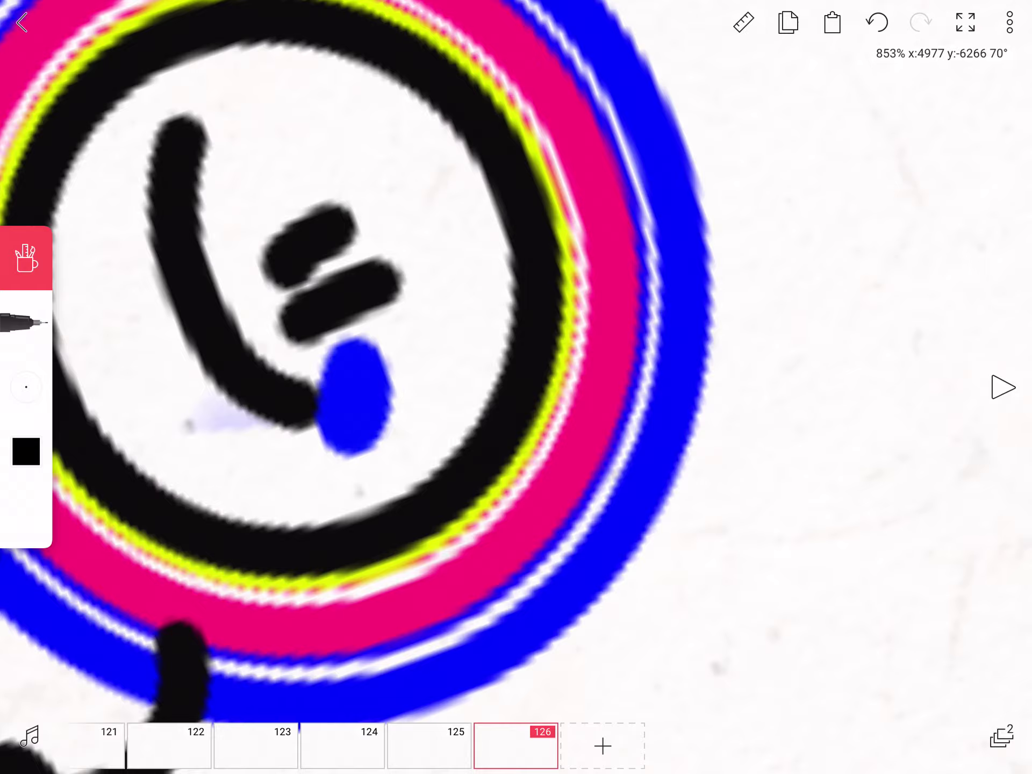
{"action": "mouse_move", "coordinate": [349, 441]}
{"action": "left_mouse_down"}
{"action": "mouse_move", "coordinate": [371, 355]}
{"action": "mouse_move", "coordinate": [338, 355]}
{"action": "left_mouse_up"}
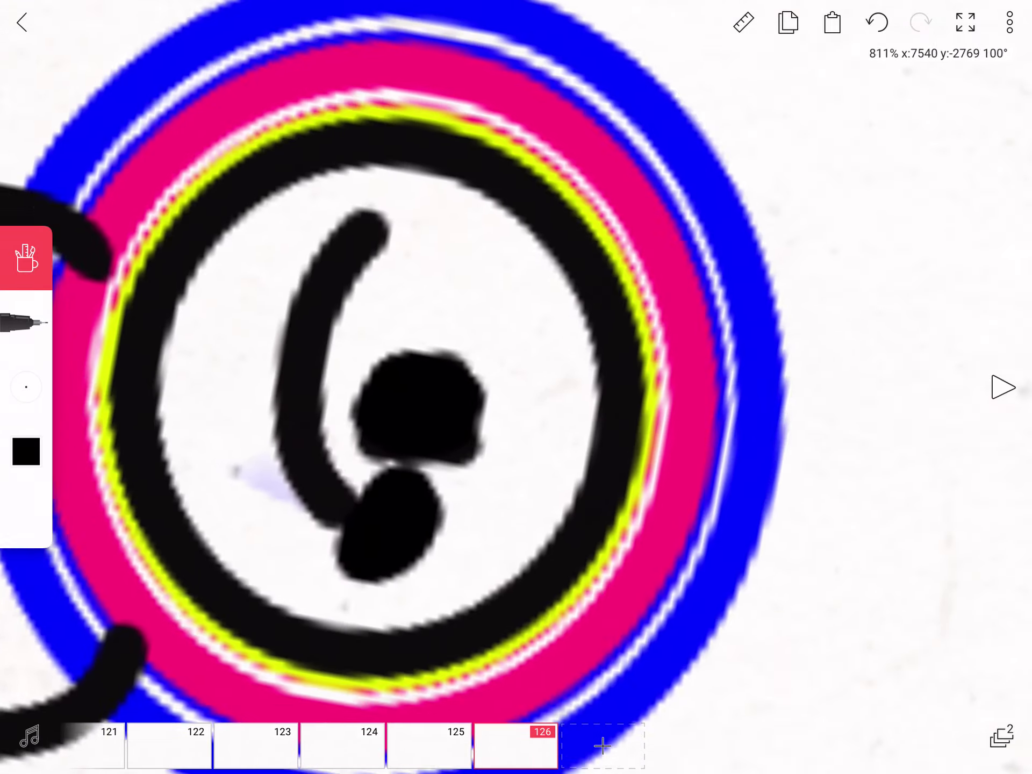
- Paint the face's white interior and its lower and left edges solid black
{"action": "mouse_move", "coordinate": [377, 226]}
{"action": "left_mouse_down"}
{"action": "mouse_move", "coordinate": [258, 538]}
{"action": "mouse_move", "coordinate": [322, 322]}
{"action": "mouse_move", "coordinate": [277, 497]}
{"action": "left_mouse_up"}
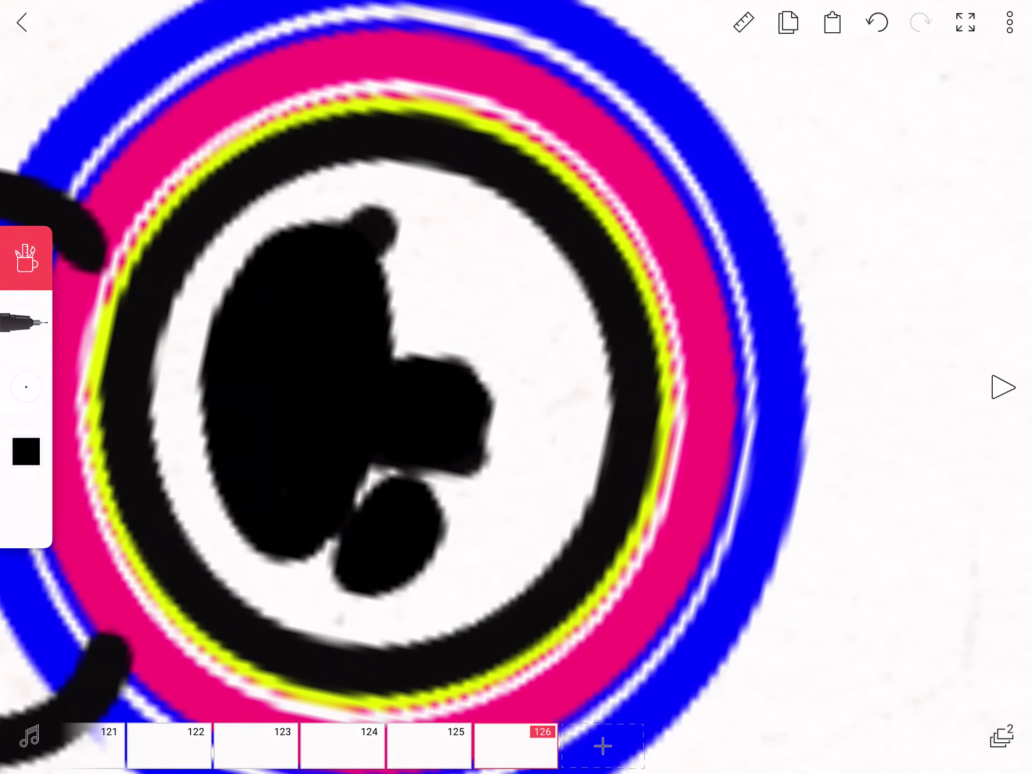
{"action": "scroll", "coordinate": [516, 387], "scroll_direction": "down", "scroll_amount": 8}
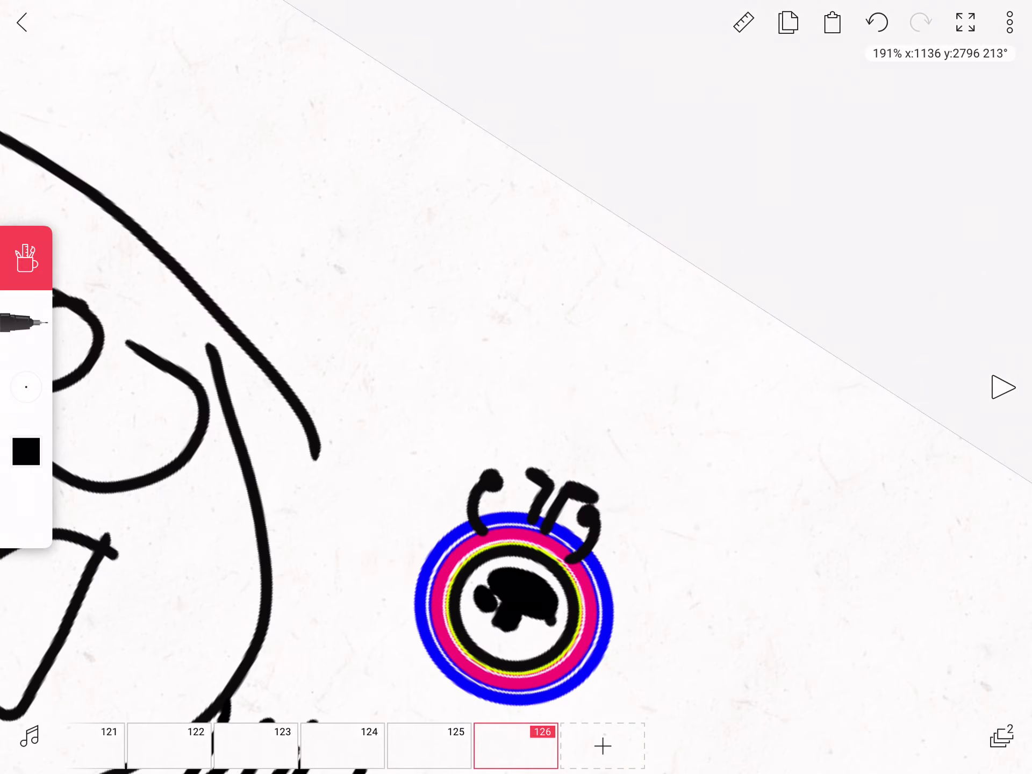
{"action": "scroll", "coordinate": [513, 607], "scroll_direction": "up", "scroll_amount": 10}
{"action": "scroll", "coordinate": [516, 387], "scroll_direction": "down", "scroll_amount": 6}
{"action": "scroll", "coordinate": [516, 387], "scroll_direction": "up", "scroll_amount": 3}
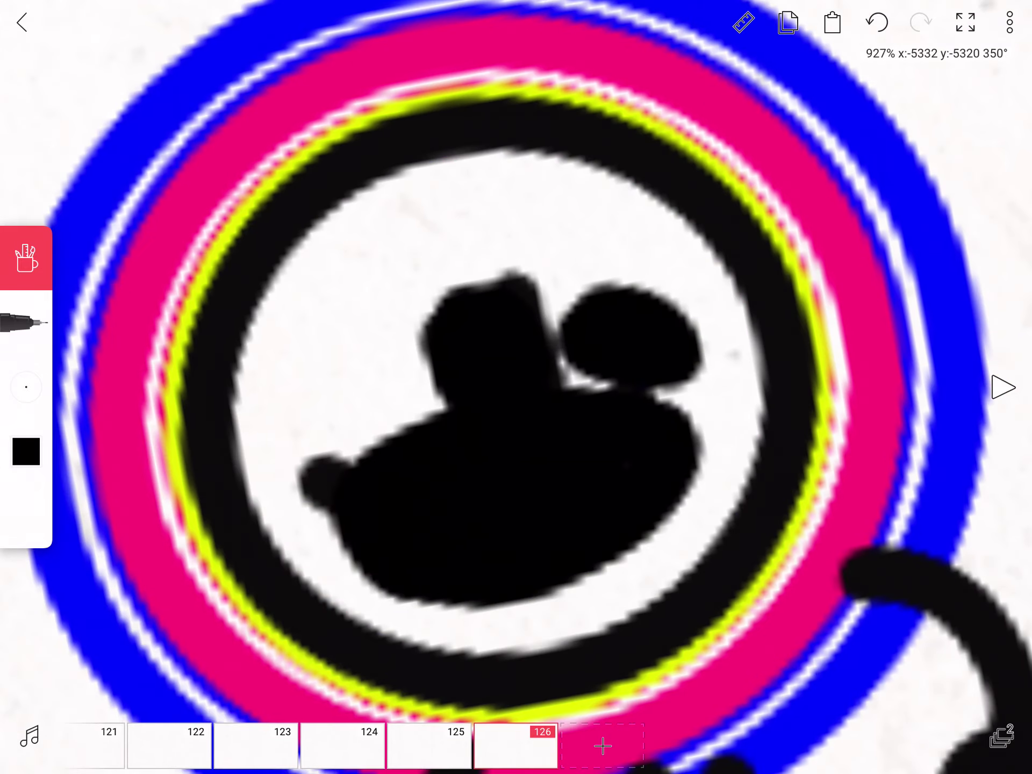
{"action": "left_click_drag", "start_coordinate": [322, 565], "coordinate": [429, 365]}
{"action": "left_click_drag", "start_coordinate": [688, 473], "coordinate": [408, 618]}
{"action": "left_click_drag", "start_coordinate": [242, 483], "coordinate": [618, 215]}
{"action": "left_click_drag", "start_coordinate": [268, 457], "coordinate": [538, 258]}
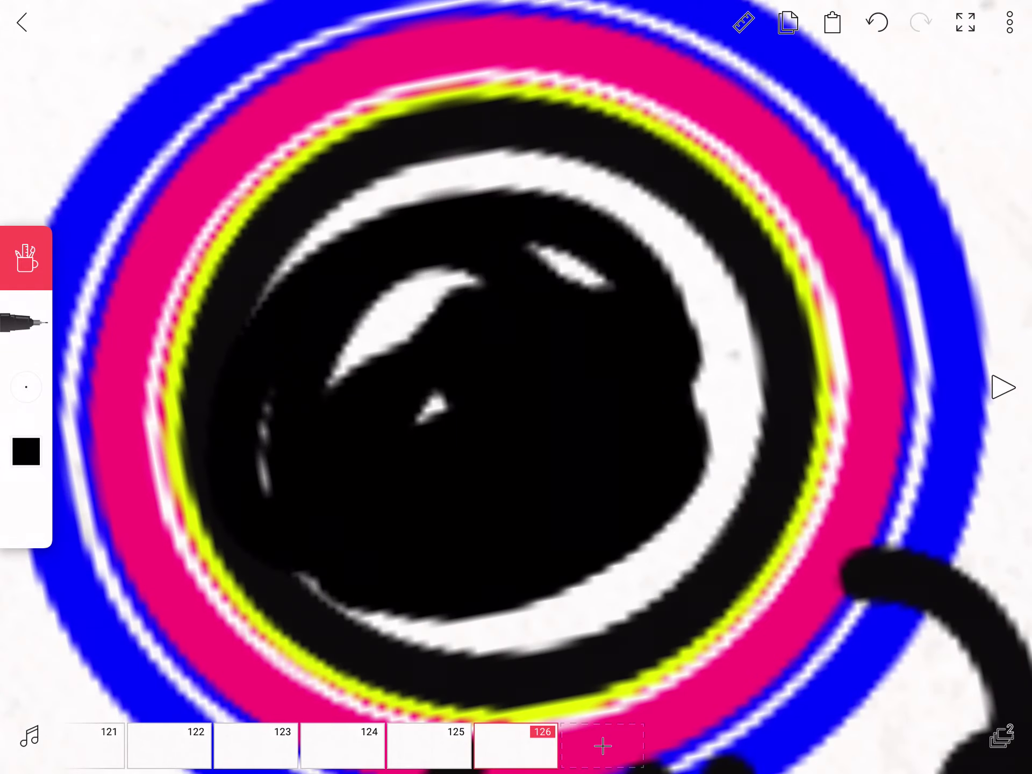
{"action": "left_click_drag", "start_coordinate": [355, 596], "coordinate": [511, 667]}
{"action": "left_click_drag", "start_coordinate": [564, 591], "coordinate": [333, 601]}
{"action": "left_click_drag", "start_coordinate": [263, 484], "coordinate": [419, 334]}
- Cover the remaining white highlights, crescent and grey streak on the face in black
{"action": "mouse_move", "coordinate": [253, 570]}
{"action": "left_mouse_down"}
{"action": "mouse_move", "coordinate": [451, 139]}
{"action": "mouse_move", "coordinate": [334, 237]}
{"action": "left_mouse_up"}
{"action": "left_click_drag", "start_coordinate": [446, 279], "coordinate": [328, 382]}
{"action": "left_click_drag", "start_coordinate": [403, 295], "coordinate": [338, 371]}
{"action": "left_click_drag", "start_coordinate": [575, 161], "coordinate": [532, 253]}
{"action": "left_click_drag", "start_coordinate": [481, 282], "coordinate": [548, 258]}
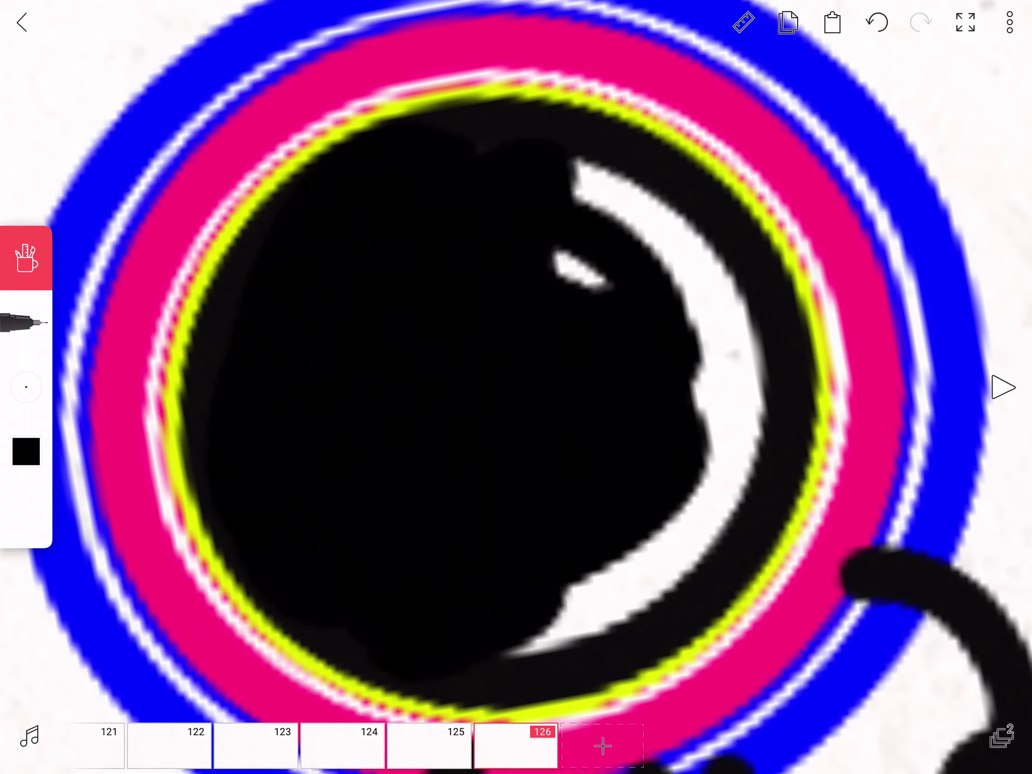
{"action": "left_click_drag", "start_coordinate": [575, 172], "coordinate": [597, 274]}
{"action": "left_click_drag", "start_coordinate": [607, 198], "coordinate": [602, 285]}
{"action": "mouse_move", "coordinate": [618, 172]}
{"action": "left_mouse_down"}
{"action": "mouse_move", "coordinate": [699, 349]}
{"action": "mouse_move", "coordinate": [721, 473]}
{"action": "left_mouse_up"}
{"action": "mouse_move", "coordinate": [634, 548]}
{"action": "left_mouse_down"}
{"action": "mouse_move", "coordinate": [538, 639]}
{"action": "mouse_move", "coordinate": [677, 543]}
{"action": "left_mouse_up"}
{"action": "left_click_drag", "start_coordinate": [645, 602], "coordinate": [747, 457]}
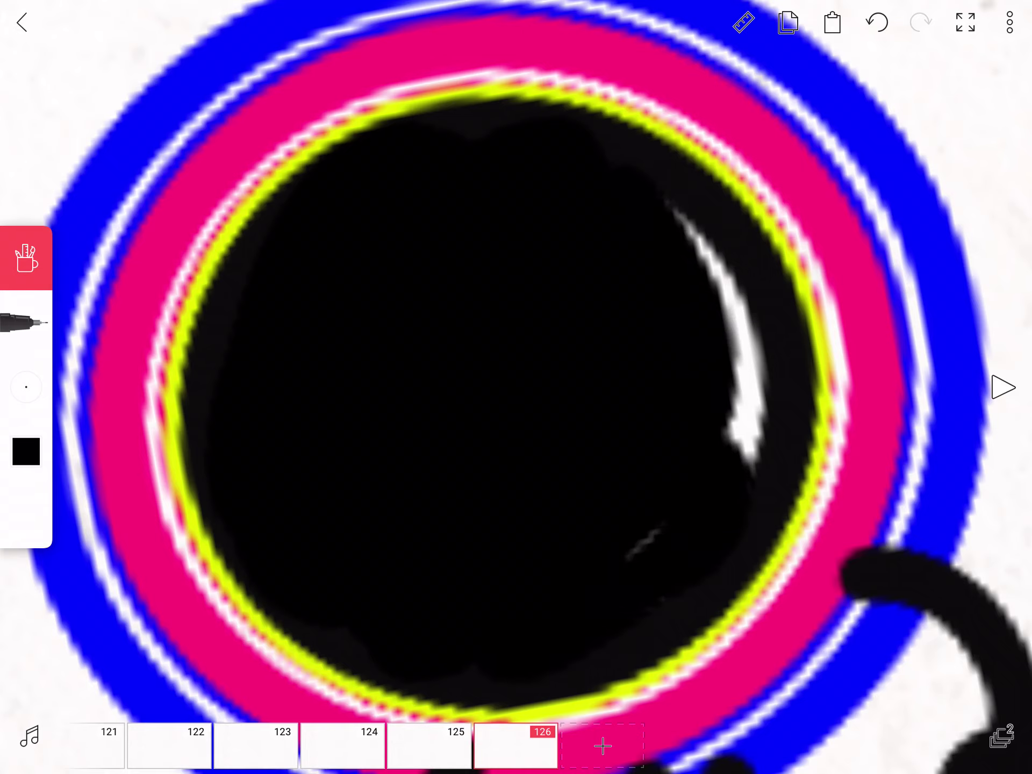
{"action": "left_click_drag", "start_coordinate": [659, 529], "coordinate": [628, 559]}
{"action": "left_click_drag", "start_coordinate": [749, 467], "coordinate": [678, 193]}
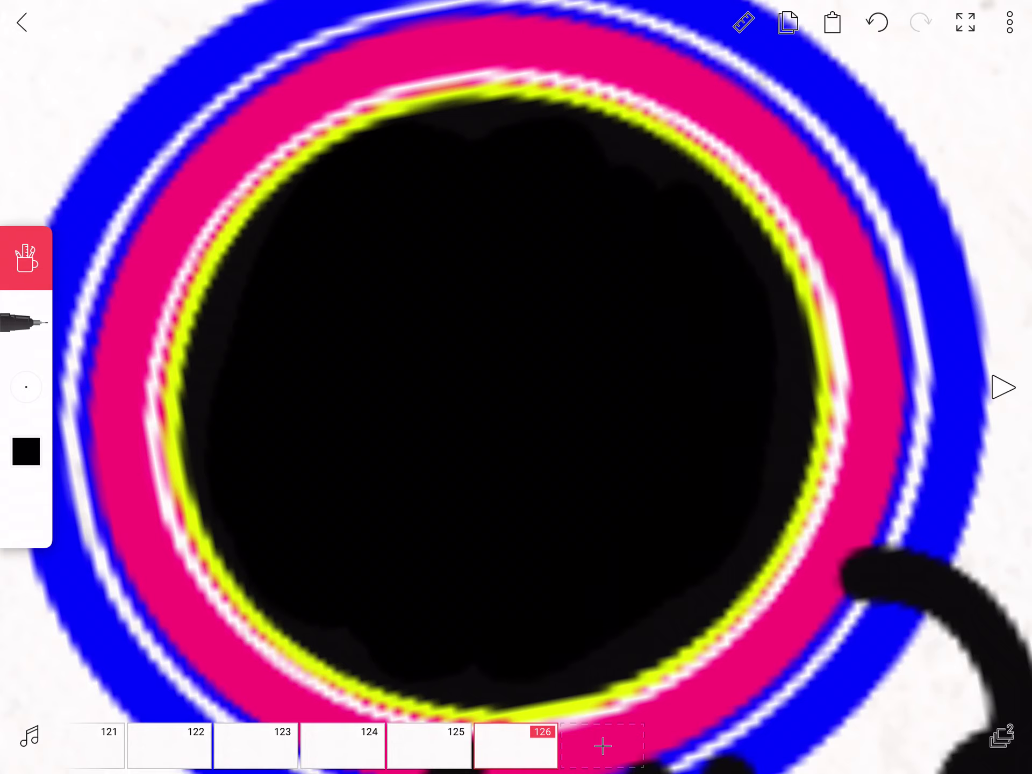
- Switch to red and draw a red mouth, two eyes and strokes on the black face
{"action": "left_click", "coordinate": [26, 452]}
{"action": "left_click", "coordinate": [212, 430]}
{"action": "left_click_drag", "start_coordinate": [212, 430], "coordinate": [328, 350]}
{"action": "left_click", "coordinate": [645, 376]}
{"action": "mouse_move", "coordinate": [338, 446]}
{"action": "left_mouse_down"}
{"action": "mouse_move", "coordinate": [481, 433]}
{"action": "mouse_move", "coordinate": [693, 263]}
{"action": "mouse_move", "coordinate": [516, 457]}
{"action": "mouse_move", "coordinate": [497, 462]}
{"action": "left_mouse_up"}
{"action": "left_click_drag", "start_coordinate": [422, 247], "coordinate": [446, 339]}
{"action": "left_click_drag", "start_coordinate": [522, 213], "coordinate": [537, 317]}
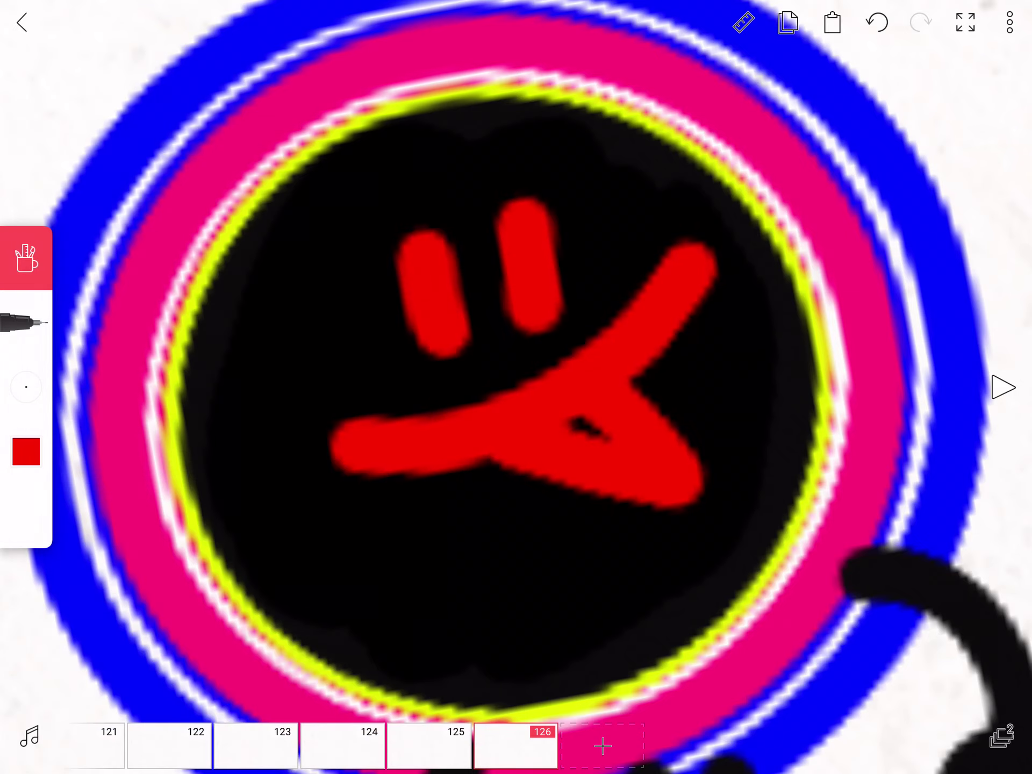
{"action": "left_click_drag", "start_coordinate": [521, 111], "coordinate": [572, 191]}
- Fit the frame to the screen and set the pen colour to black
{"action": "left_click", "coordinate": [965, 22]}
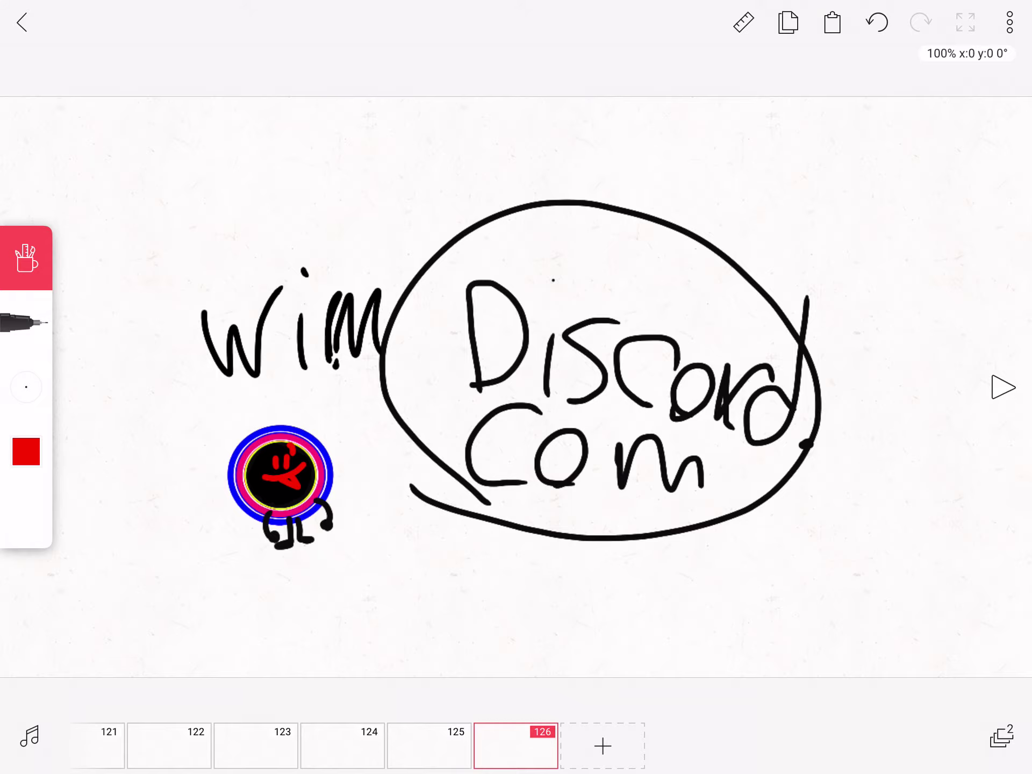
{"action": "scroll", "coordinate": [376, 403], "scroll_direction": "up", "scroll_amount": 5}
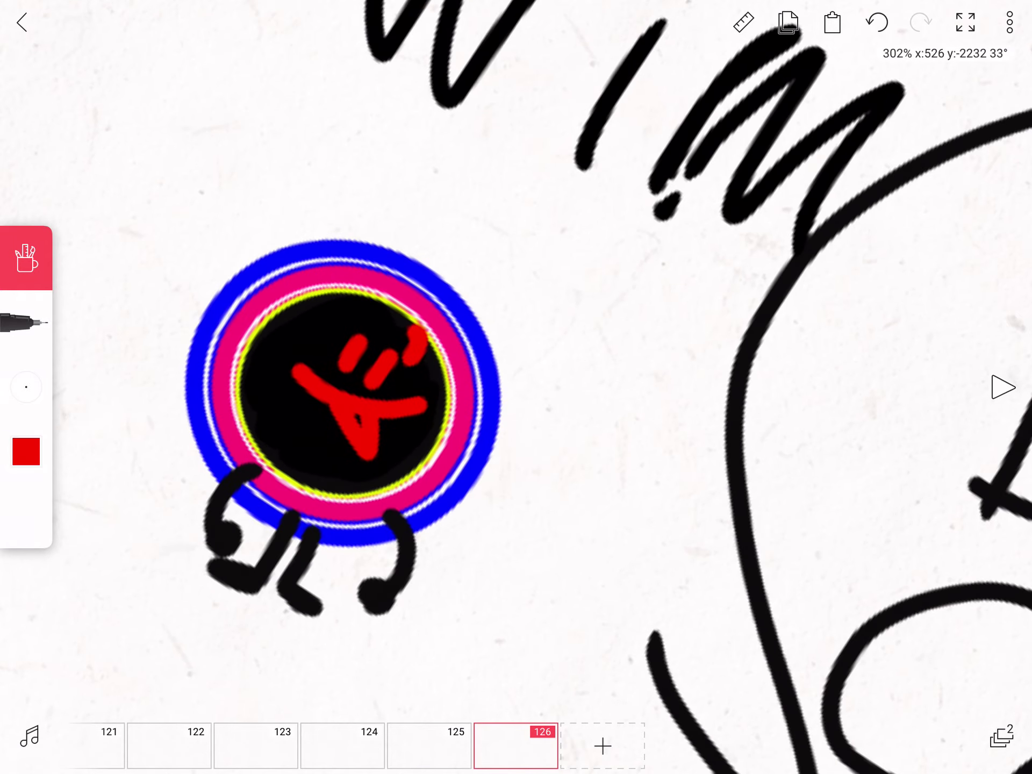
{"action": "left_click", "coordinate": [26, 451]}
{"action": "left_click", "coordinate": [163, 517]}
{"action": "left_click", "coordinate": [26, 451]}
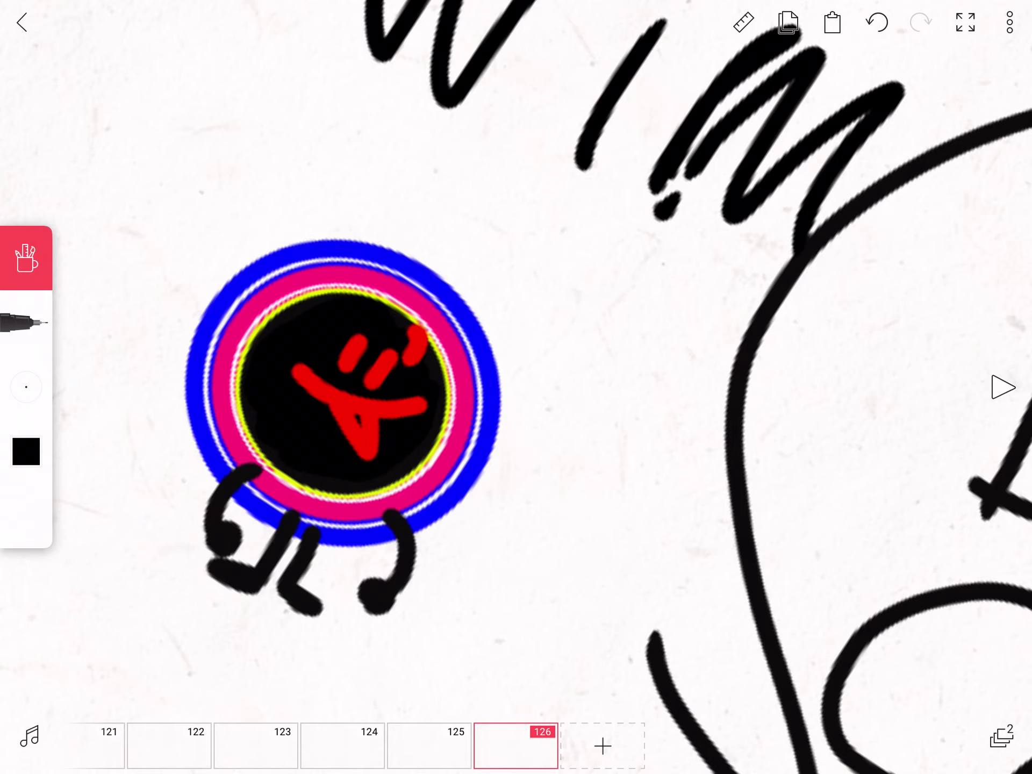
{"action": "left_click", "coordinate": [25, 258]}
{"action": "left_click", "coordinate": [26, 258]}
- Draw black strokes outlining the speech bubbles above the blue-ringed character
{"action": "scroll", "coordinate": [344, 393], "scroll_direction": "up", "scroll_amount": 5}
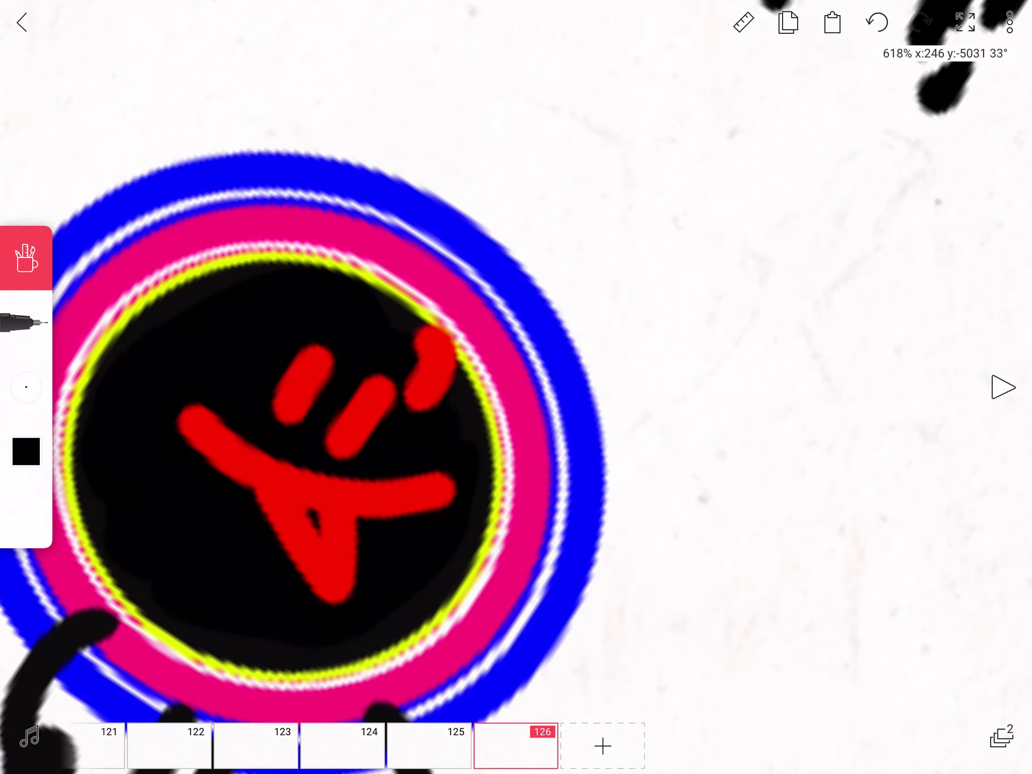
{"action": "mouse_move", "coordinate": [508, 268]}
{"action": "left_mouse_down"}
{"action": "mouse_move", "coordinate": [497, 395]}
{"action": "mouse_move", "coordinate": [820, 258]}
{"action": "mouse_move", "coordinate": [530, 288]}
{"action": "left_mouse_up"}
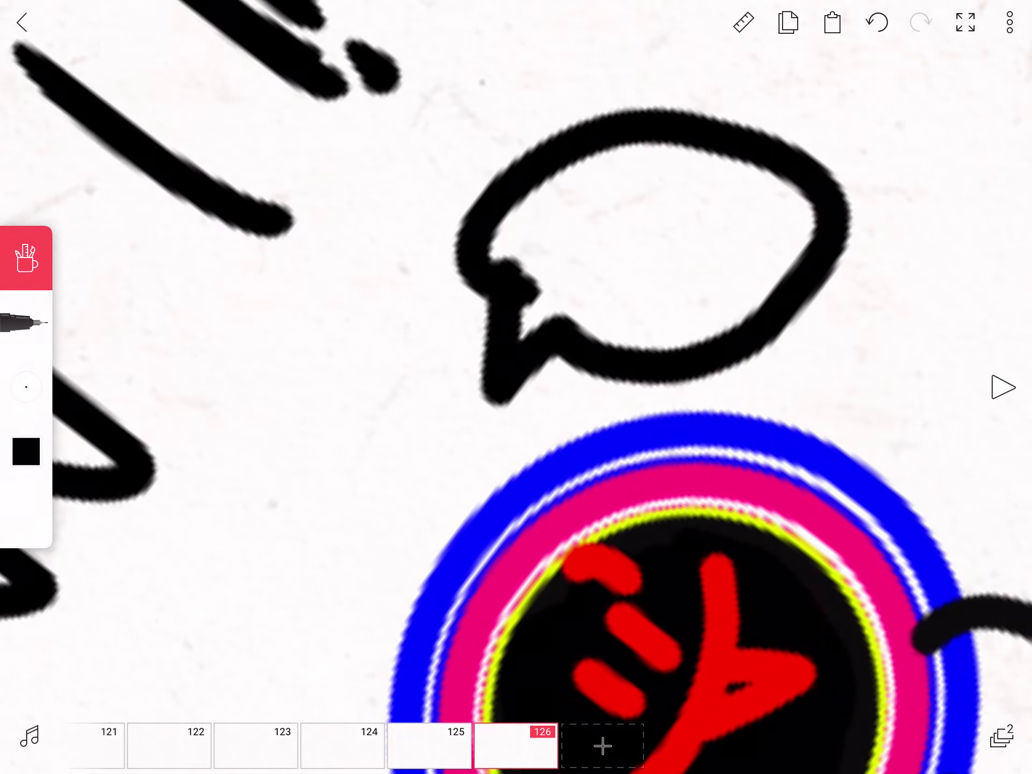
{"action": "scroll", "coordinate": [515, 387], "scroll_direction": "up", "scroll_amount": 10}
{"action": "scroll", "coordinate": [516, 387], "scroll_direction": "down", "scroll_amount": 5}
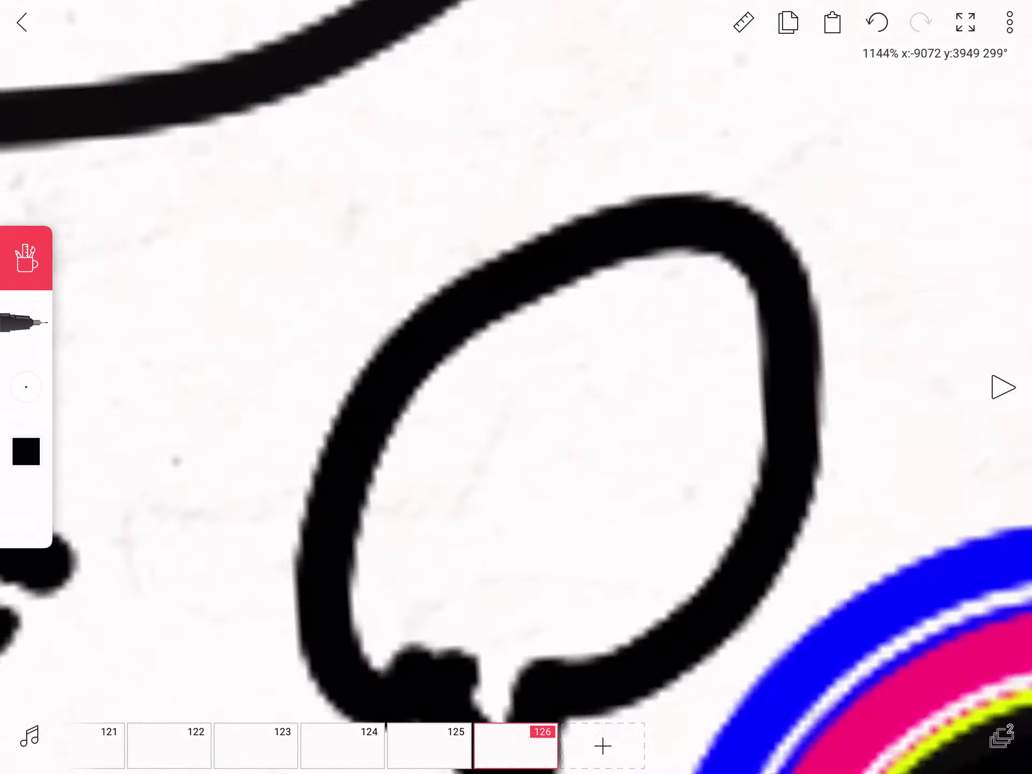
{"action": "scroll", "coordinate": [516, 386], "scroll_direction": "up", "scroll_amount": 5}
{"action": "scroll", "coordinate": [516, 387], "scroll_direction": "down", "scroll_amount": 15}
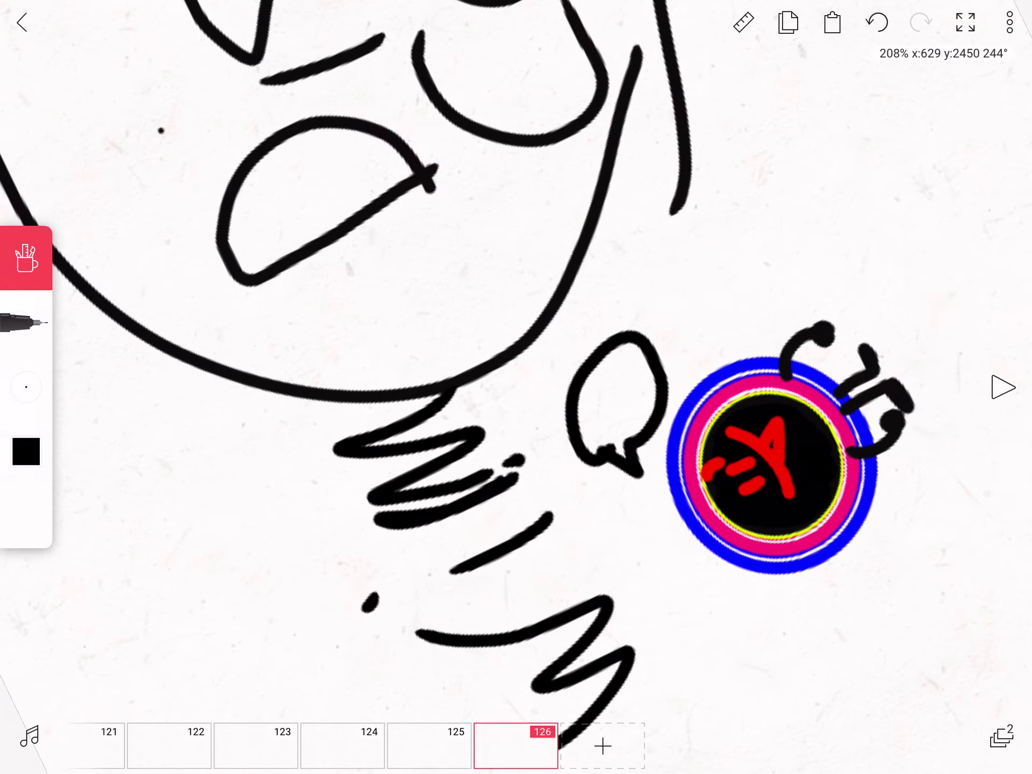
{"action": "scroll", "coordinate": [516, 387], "scroll_direction": "up", "scroll_amount": 5}
{"action": "mouse_move", "coordinate": [418, 282]}
{"action": "left_mouse_down"}
{"action": "mouse_move", "coordinate": [452, 416]}
{"action": "mouse_move", "coordinate": [156, 425]}
{"action": "mouse_move", "coordinate": [444, 233]}
{"action": "mouse_move", "coordinate": [424, 301]}
{"action": "left_mouse_up"}
{"action": "scroll", "coordinate": [516, 387], "scroll_direction": "up", "scroll_amount": 5}
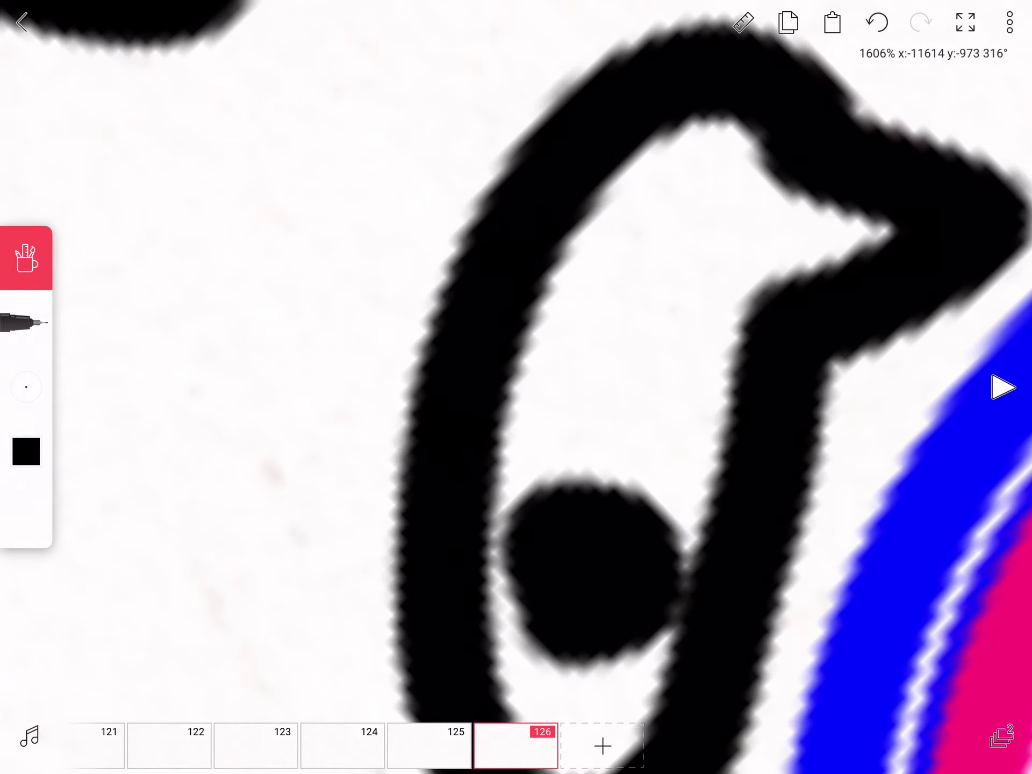
- Fill the speech bubble with black dots, enlarging the middle and bottom dots
{"action": "mouse_move", "coordinate": [634, 269]}
{"action": "left_mouse_down"}
{"action": "mouse_move", "coordinate": [710, 419]}
{"action": "mouse_move", "coordinate": [725, 344]}
{"action": "left_mouse_up"}
{"action": "scroll", "coordinate": [516, 387], "scroll_direction": "down", "scroll_amount": 5}
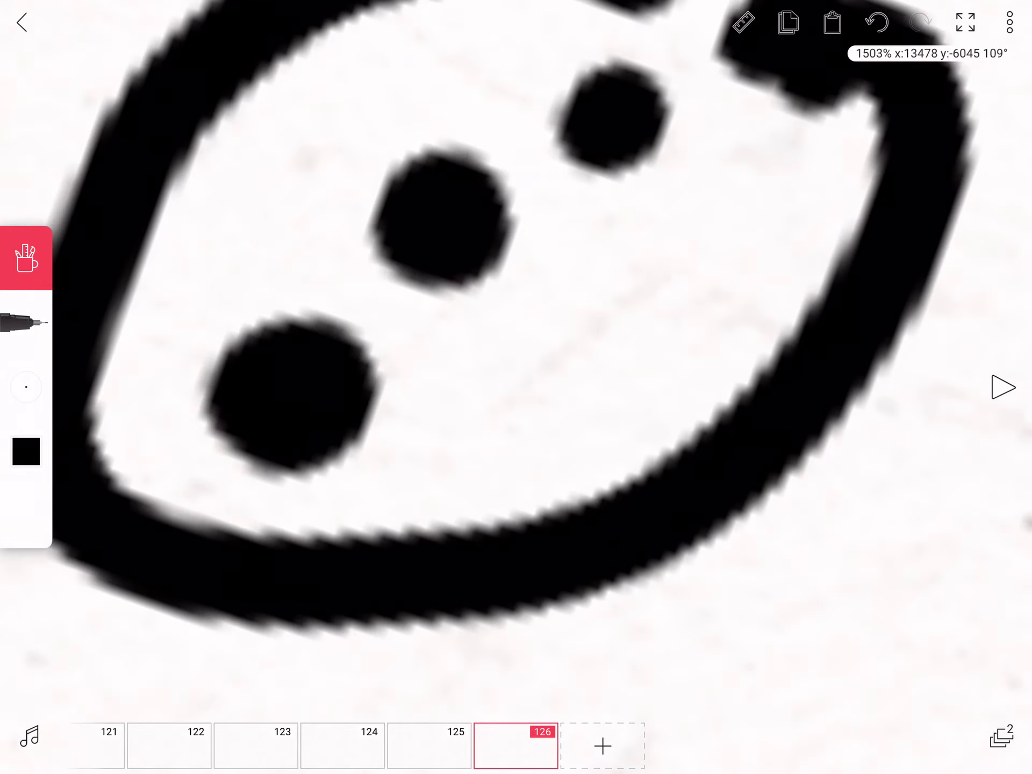
{"action": "scroll", "coordinate": [516, 387], "scroll_direction": "down", "scroll_amount": 3}
{"action": "scroll", "coordinate": [515, 387], "scroll_direction": "down", "scroll_amount": 5}
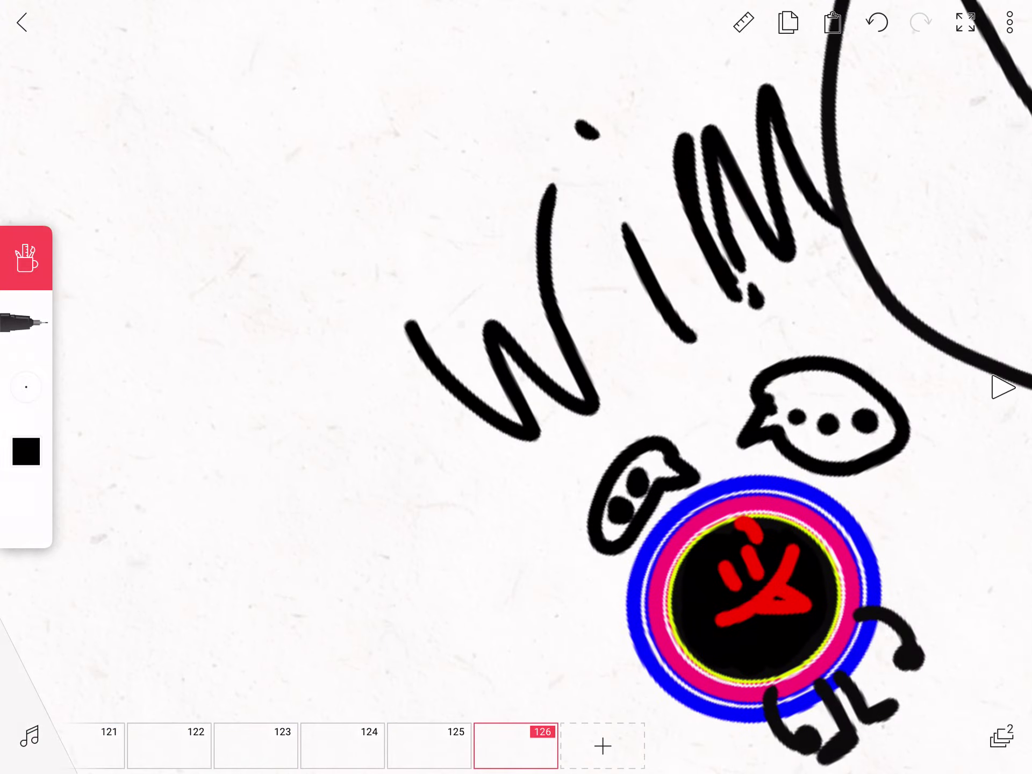
{"action": "scroll", "coordinate": [516, 387], "scroll_direction": "up", "scroll_amount": 5}
{"action": "scroll", "coordinate": [516, 387], "scroll_direction": "up", "scroll_amount": 3}
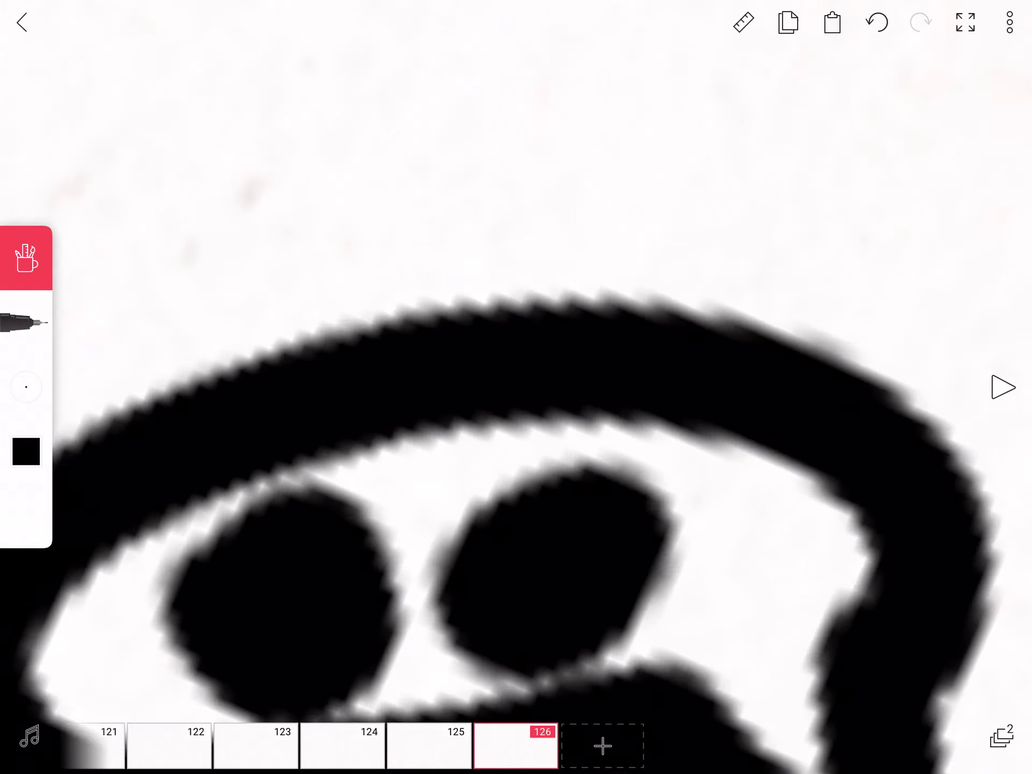
{"action": "scroll", "coordinate": [516, 387], "scroll_direction": "down", "scroll_amount": 5}
{"action": "scroll", "coordinate": [516, 387], "scroll_direction": "down", "scroll_amount": 5}
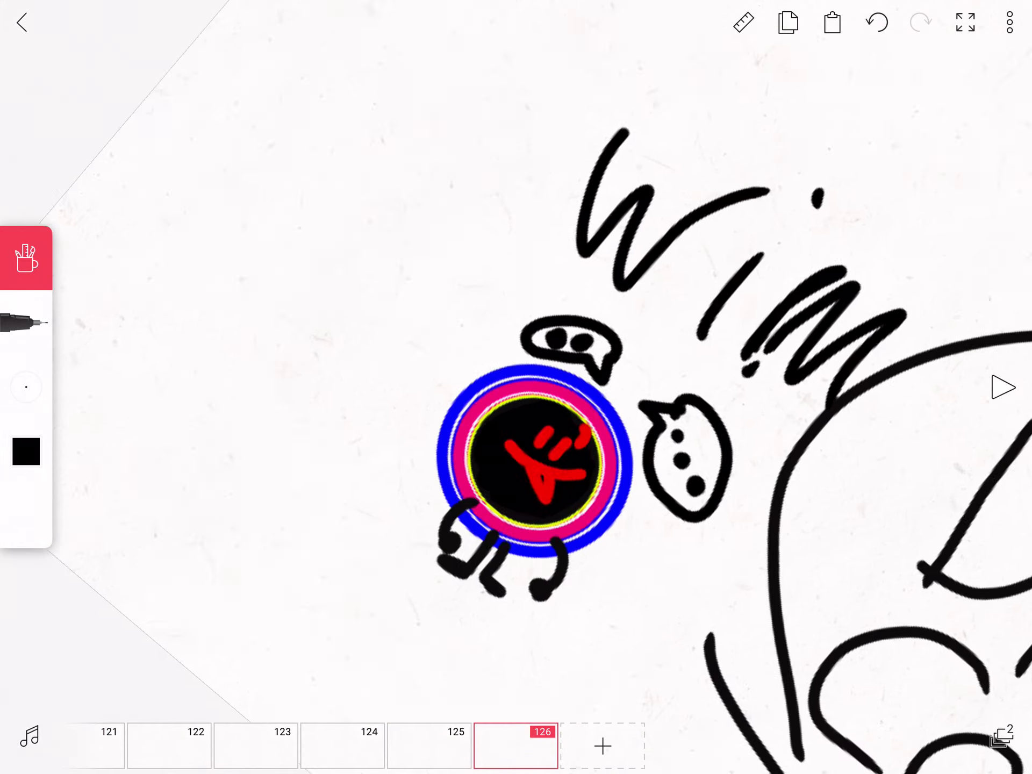
{"action": "scroll", "coordinate": [645, 430], "scroll_direction": "up", "scroll_amount": 5}
{"action": "scroll", "coordinate": [522, 408], "scroll_direction": "up", "scroll_amount": 3}
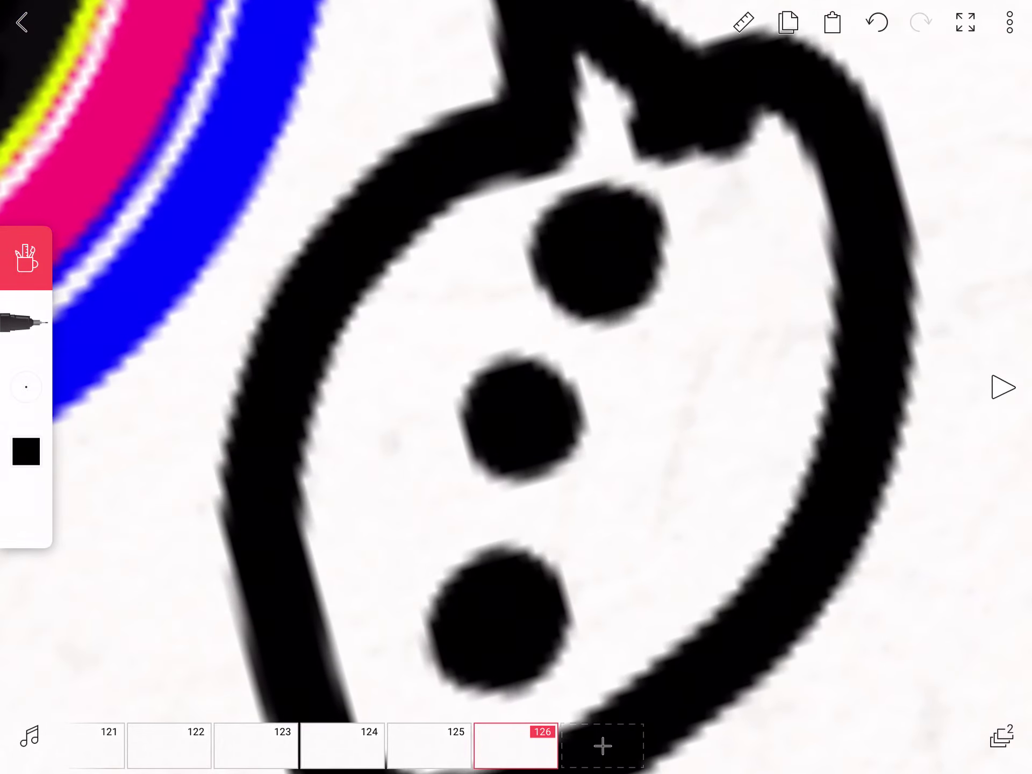
{"action": "left_click_drag", "start_coordinate": [462, 408], "coordinate": [596, 457]}
{"action": "left_click_drag", "start_coordinate": [456, 548], "coordinate": [564, 640]}
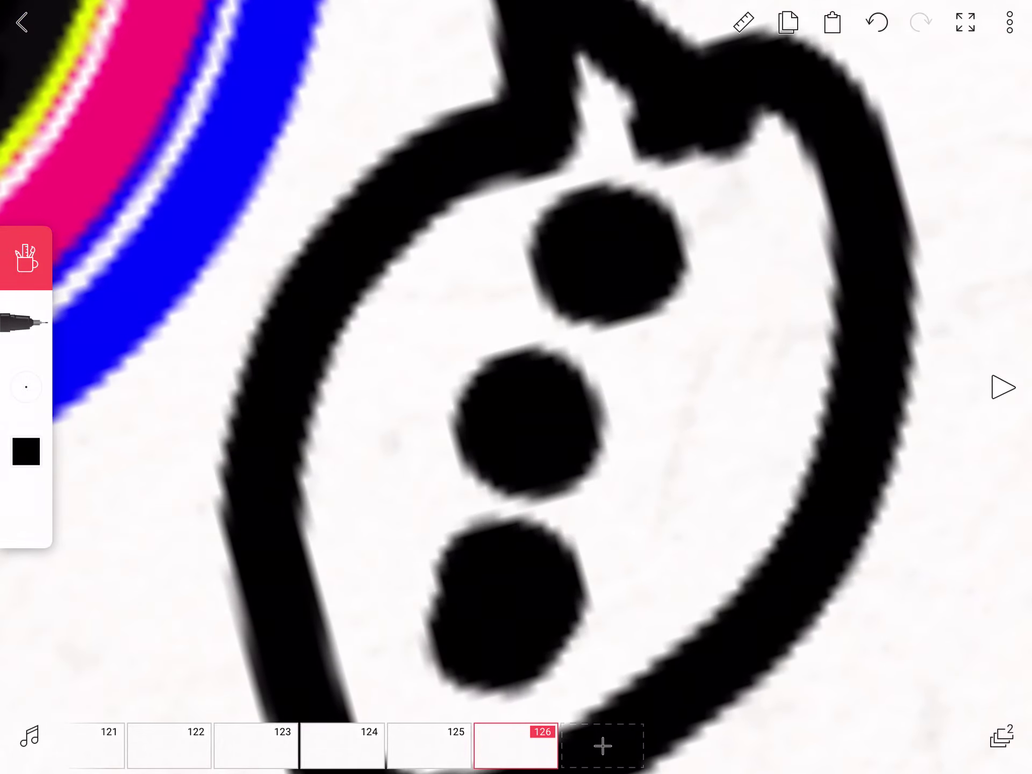
{"action": "scroll", "coordinate": [516, 387], "scroll_direction": "down", "scroll_amount": 5}
{"action": "scroll", "coordinate": [437, 414], "scroll_direction": "up", "scroll_amount": 5}
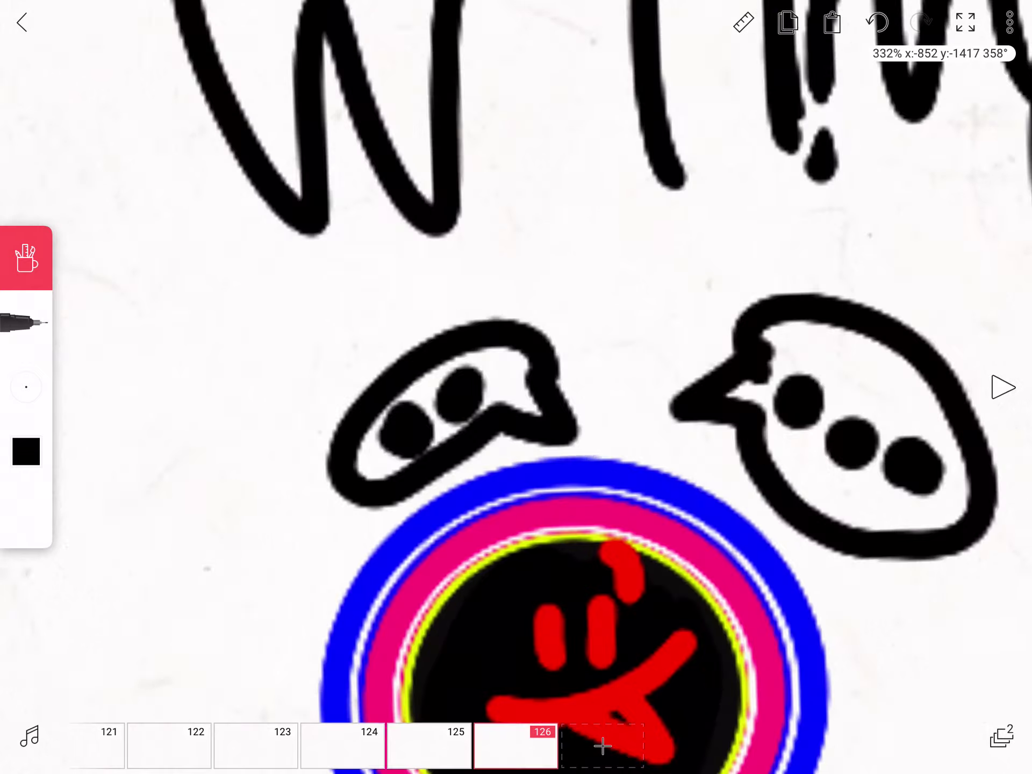
{"action": "scroll", "coordinate": [516, 387], "scroll_direction": "up", "scroll_amount": 3}
{"action": "scroll", "coordinate": [516, 387], "scroll_direction": "down", "scroll_amount": 8}
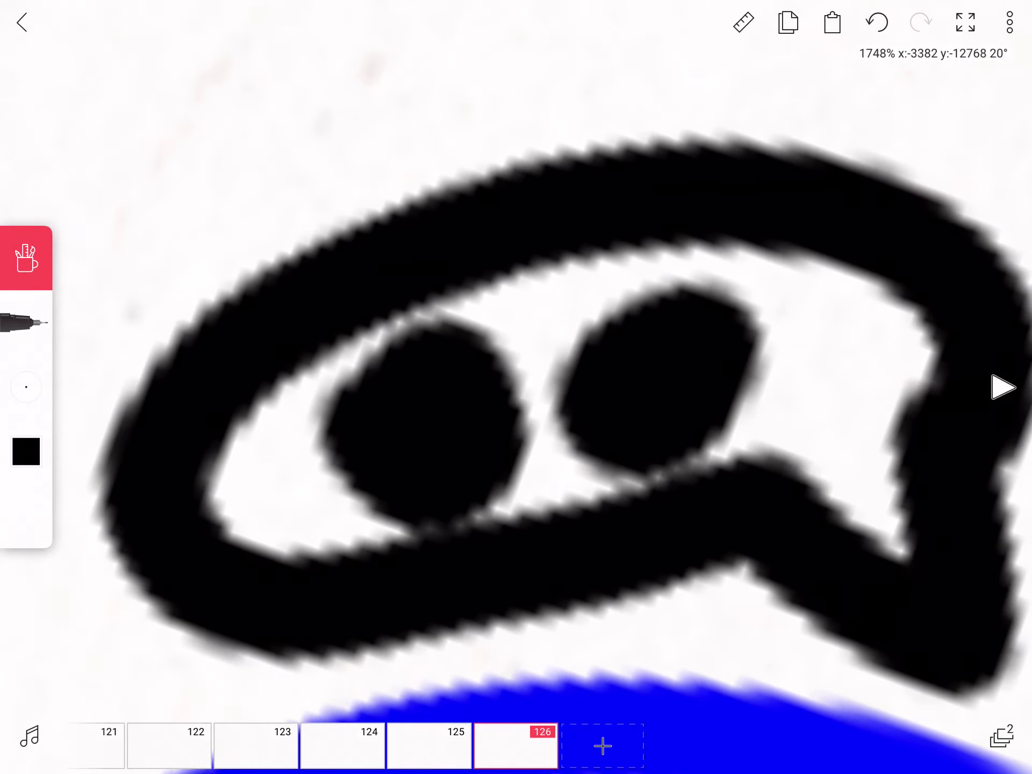
{"action": "scroll", "coordinate": [516, 387], "scroll_direction": "up", "scroll_amount": 6}
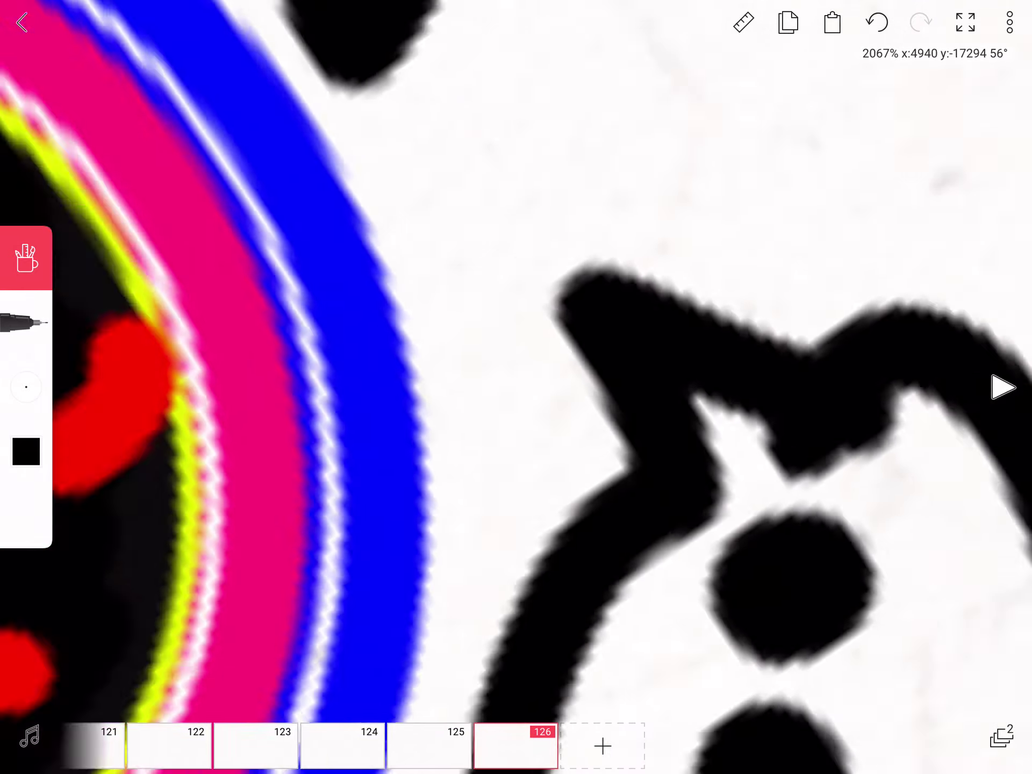
{"action": "scroll", "coordinate": [516, 387], "scroll_direction": "down", "scroll_amount": 5}
{"action": "scroll", "coordinate": [516, 387], "scroll_direction": "up", "scroll_amount": 3}
{"action": "scroll", "coordinate": [515, 387], "scroll_direction": "down", "scroll_amount": 6}
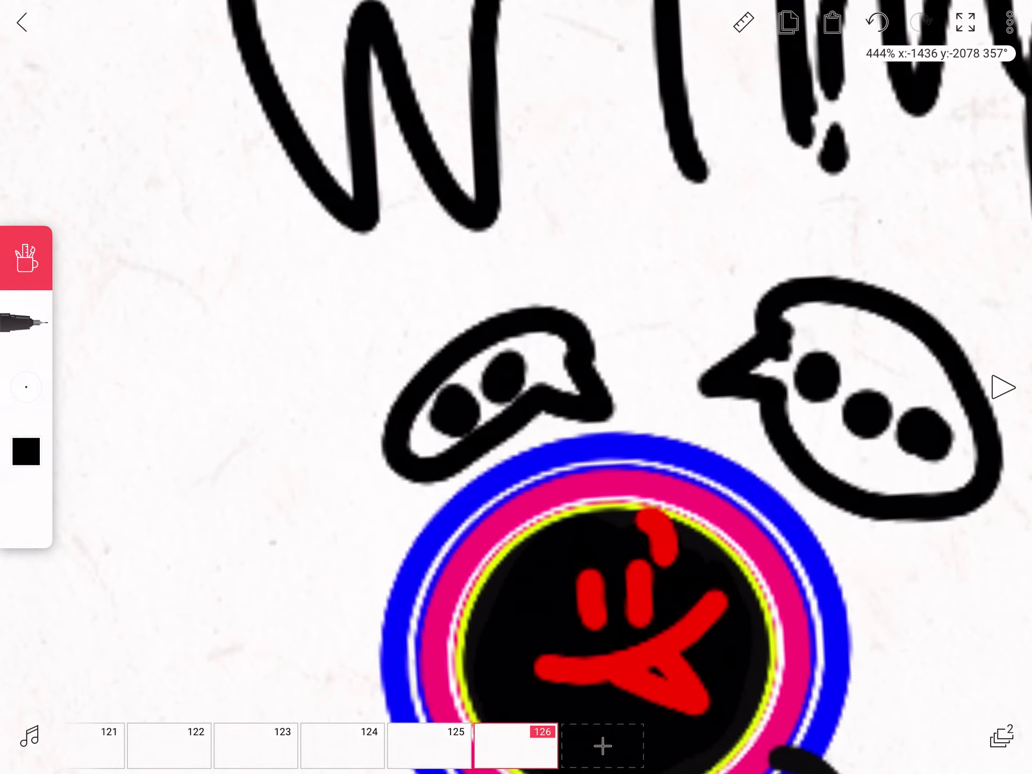
{"action": "scroll", "coordinate": [515, 387], "scroll_direction": "down", "scroll_amount": 1}
- Switch to white, draw a smile and an eye on the black face, then fit the frame
{"action": "scroll", "coordinate": [722, 441], "scroll_direction": "up", "scroll_amount": 4}
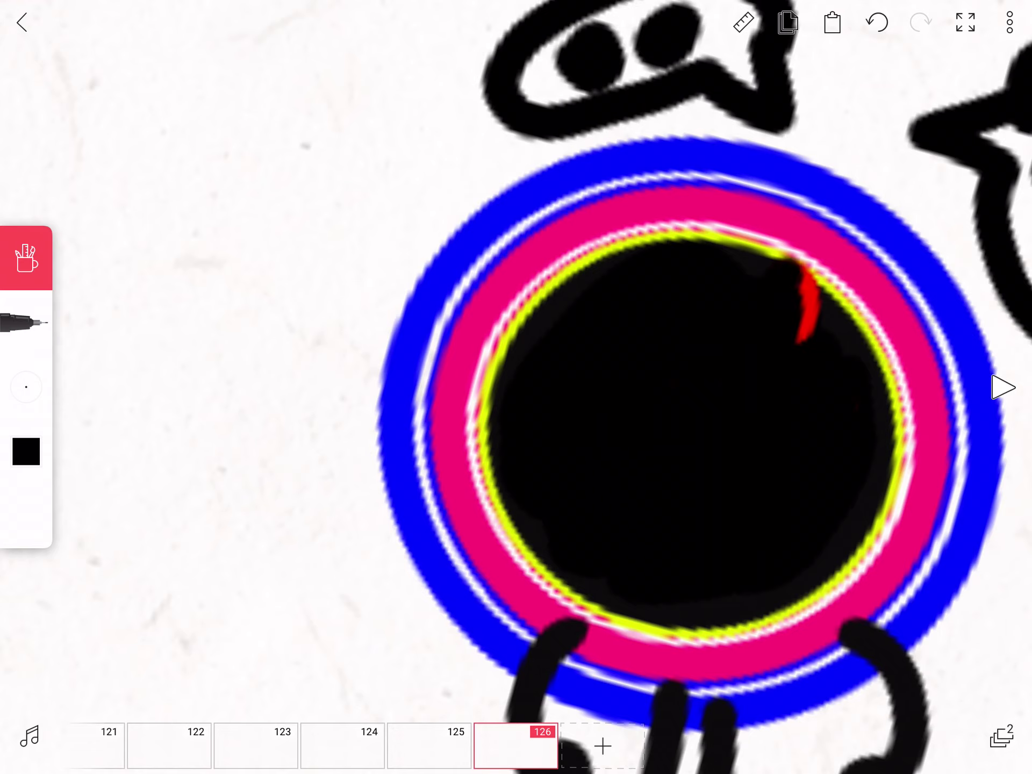
{"action": "left_click", "coordinate": [26, 451]}
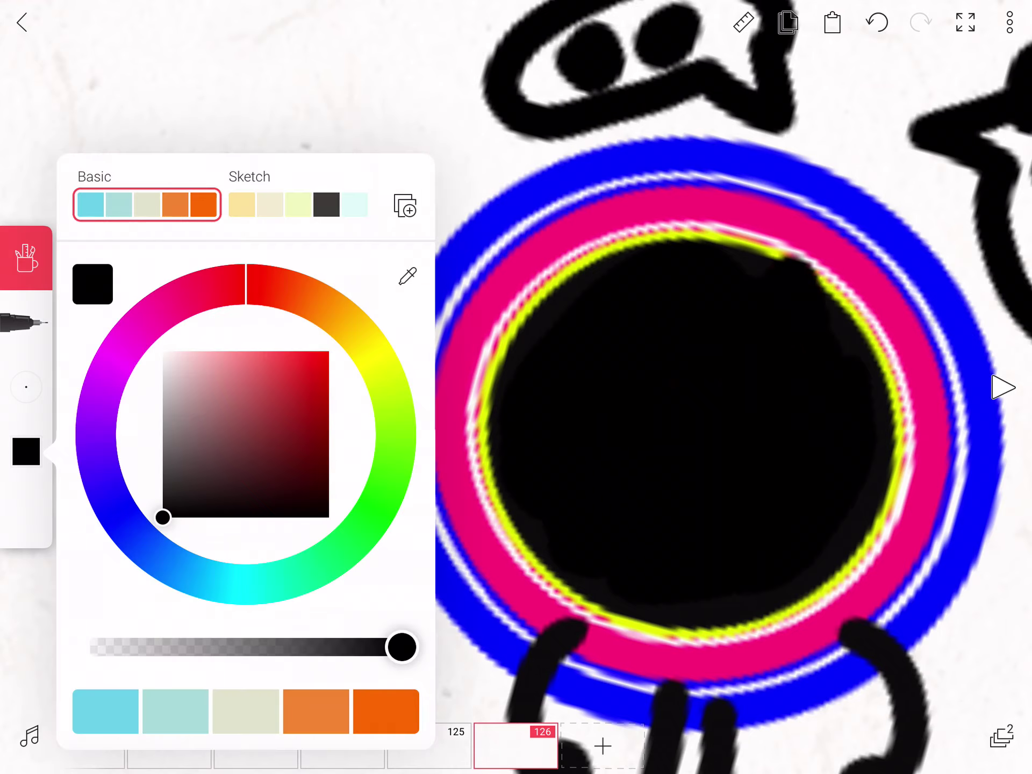
{"action": "left_click", "coordinate": [162, 351]}
{"action": "left_click", "coordinate": [682, 419]}
{"action": "mouse_move", "coordinate": [559, 433]}
{"action": "left_mouse_down"}
{"action": "mouse_move", "coordinate": [695, 524]}
{"action": "mouse_move", "coordinate": [820, 490]}
{"action": "left_mouse_up"}
{"action": "left_click", "coordinate": [682, 348]}
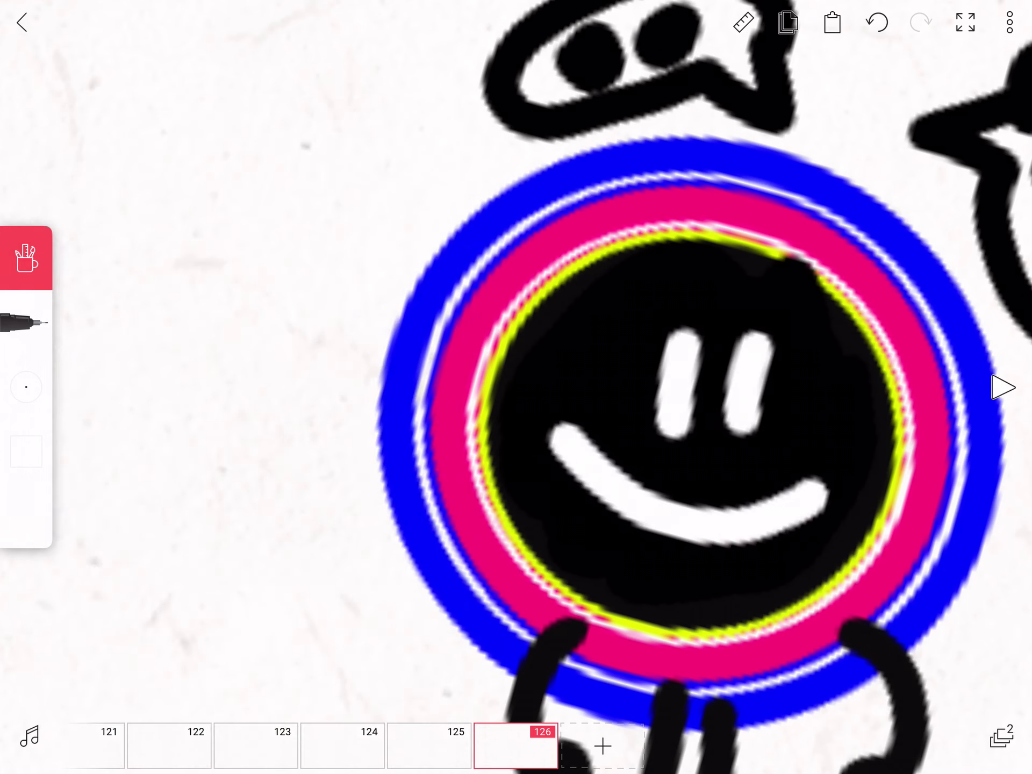
{"action": "left_click", "coordinate": [965, 22]}
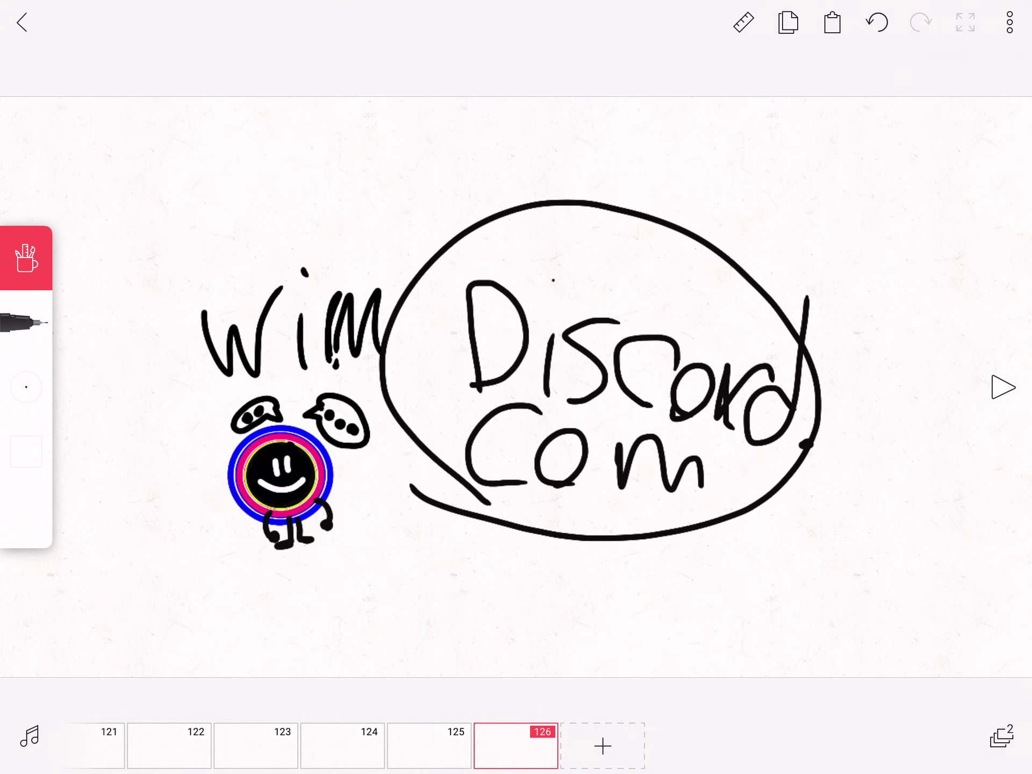